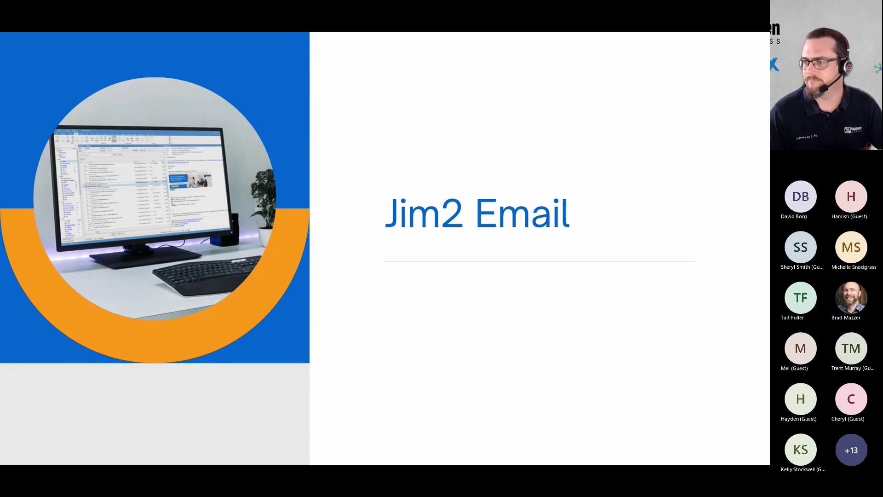
Switch to Jim2 and create a related email from the open service job.
{"action": "key", "text": "alt+Tab"}
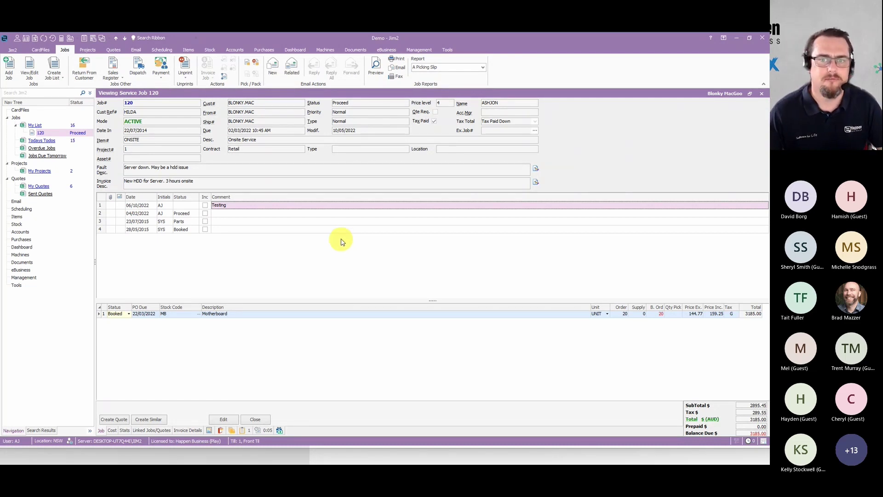
{"action": "left_click", "coordinate": [292, 69]}
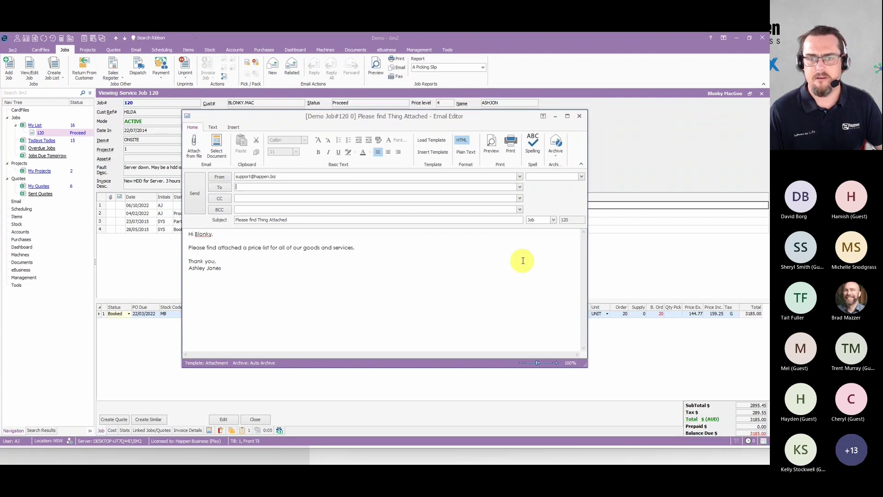
{"action": "left_click", "coordinate": [579, 116]}
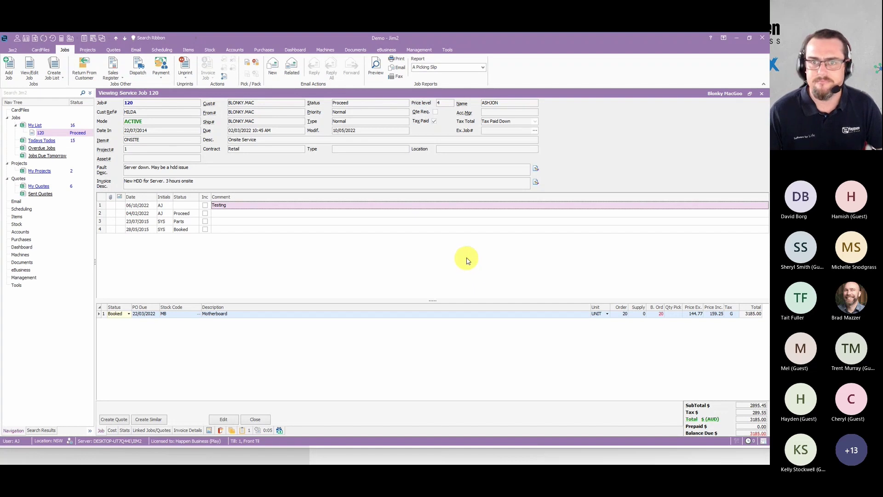
{"action": "left_click", "coordinate": [295, 68]}
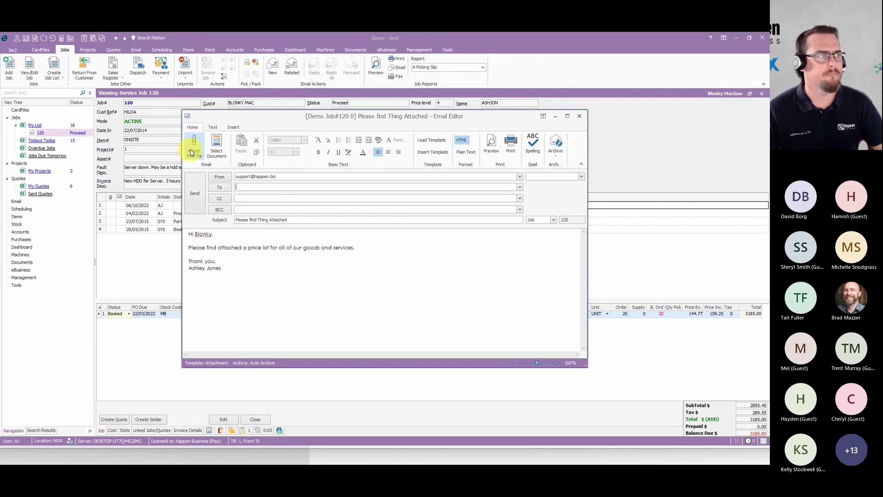
Browse the Pictures folder for a file to attach to the email, and close the file selection without attaching anything.
{"action": "left_click", "coordinate": [194, 149]}
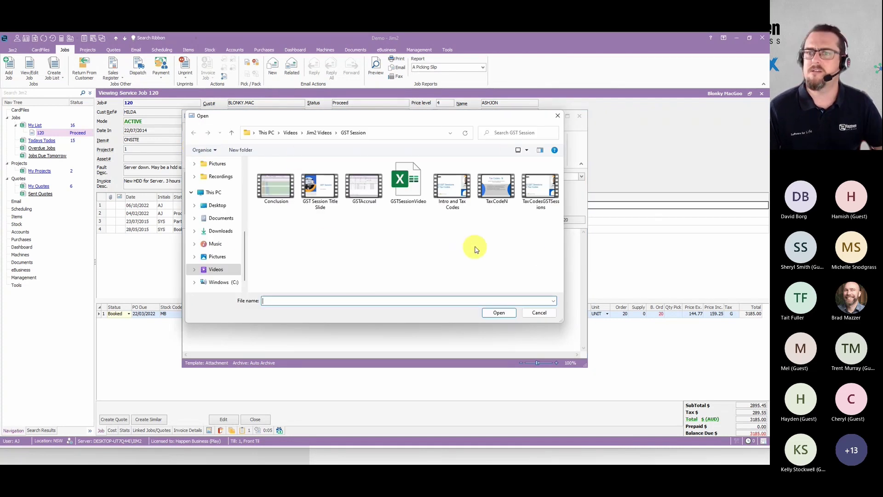
{"action": "left_click", "coordinate": [217, 164]}
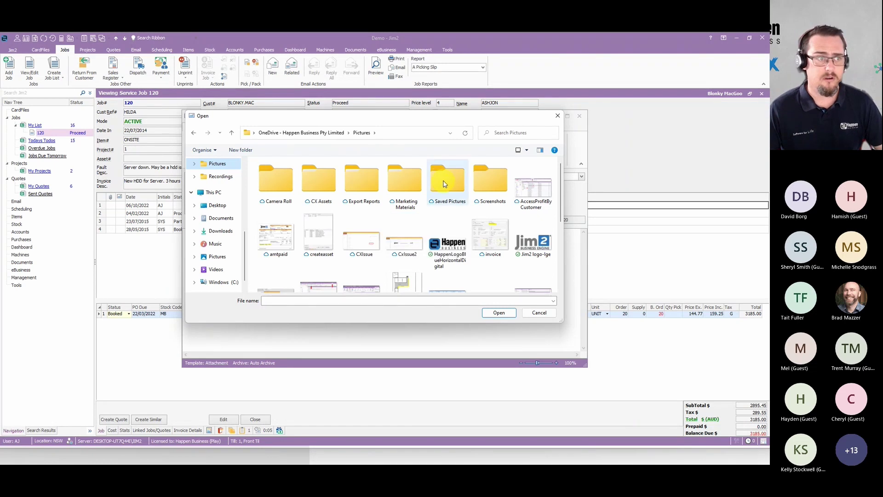
{"action": "right_click", "coordinate": [403, 181]}
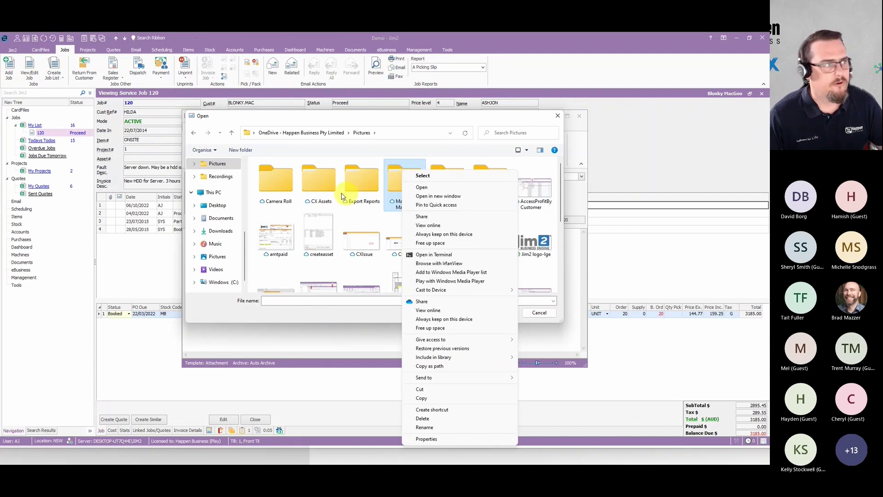
{"action": "left_click", "coordinate": [278, 267]}
{"action": "scroll", "coordinate": [225, 262], "scroll_direction": "up", "scroll_amount": 5}
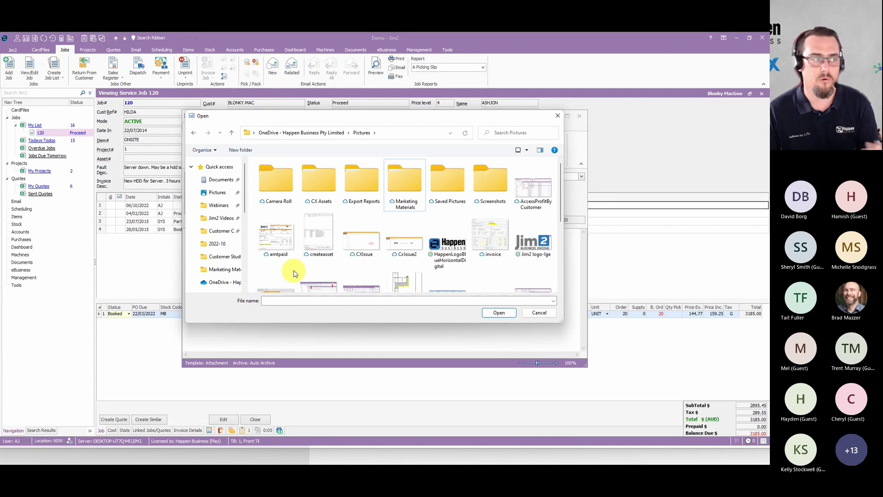
{"action": "left_click", "coordinate": [558, 117]}
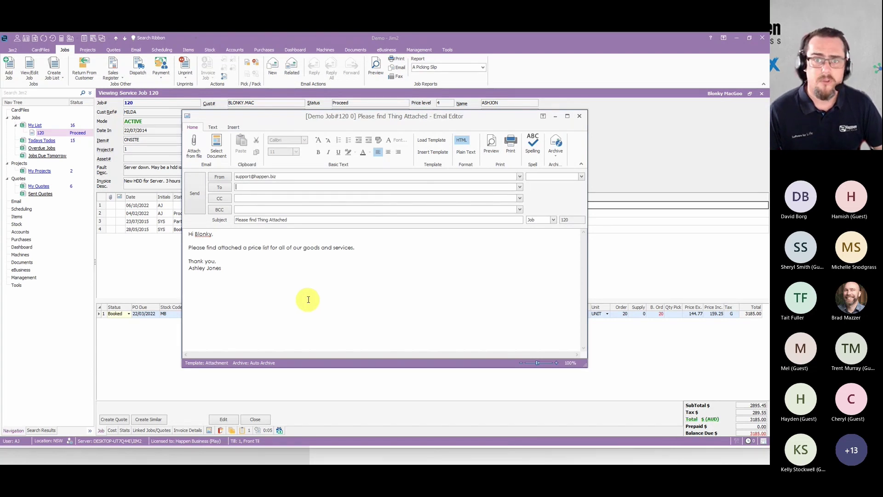
Look at the search view for choosing a stored Jim2 document to attach, and cancel the selection.
{"action": "left_click", "coordinate": [220, 147]}
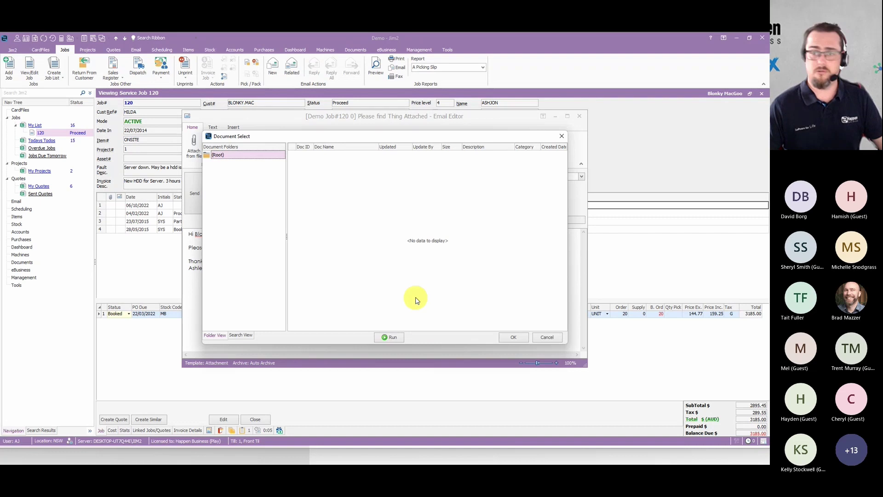
{"action": "left_click", "coordinate": [241, 336]}
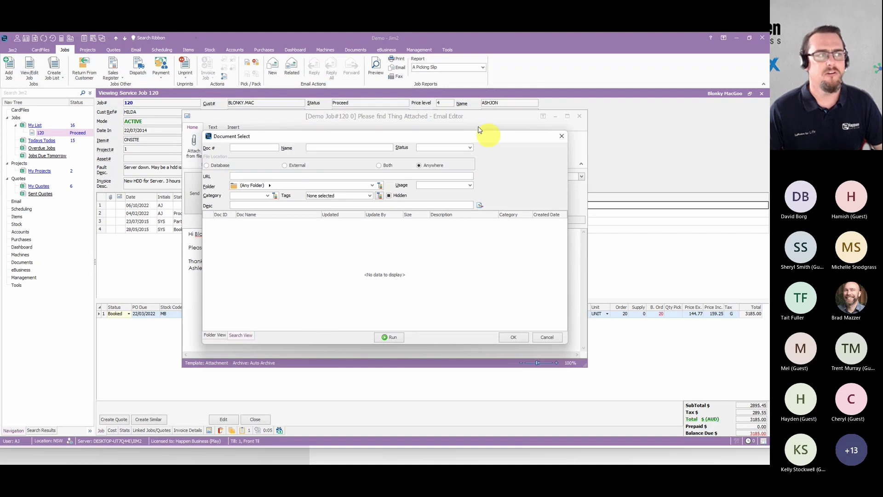
{"action": "left_click", "coordinate": [548, 338]}
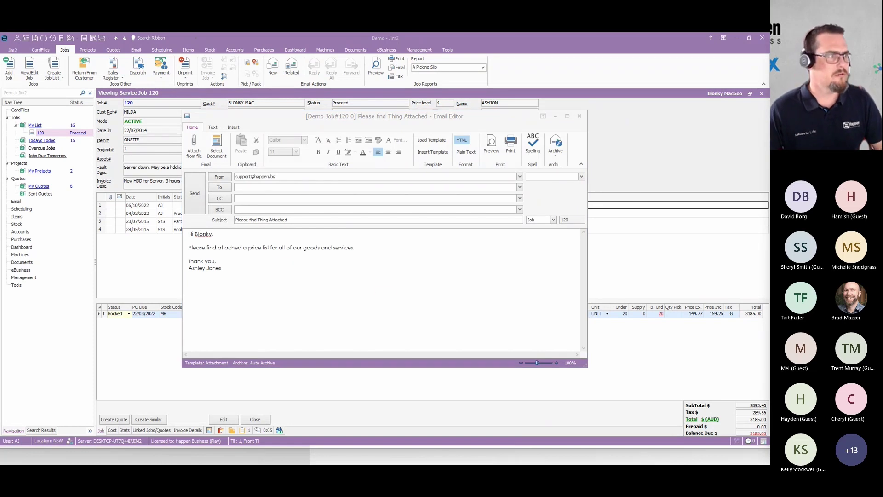
Add the lines "lakjadsf", "Shortstaff", "Nunchaku" and "Asdfasdf" below the signature in the email body.
{"action": "left_click", "coordinate": [384, 296]}
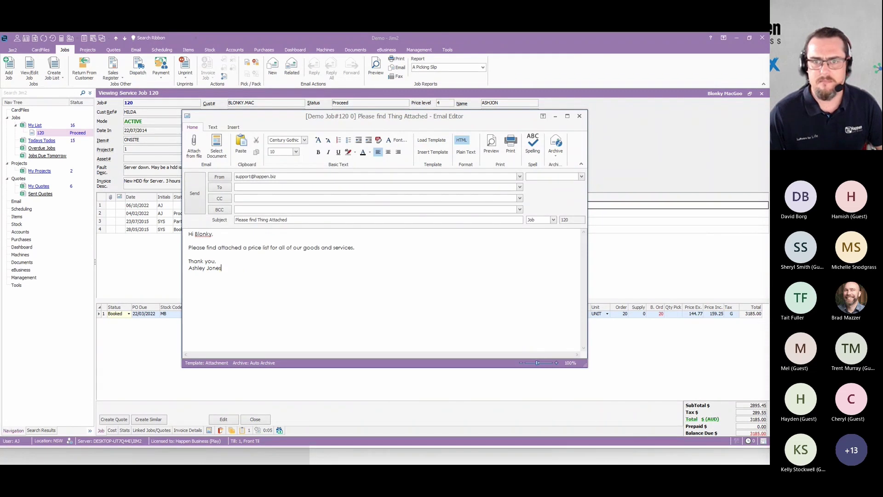
{"action": "left_click", "coordinate": [302, 296]}
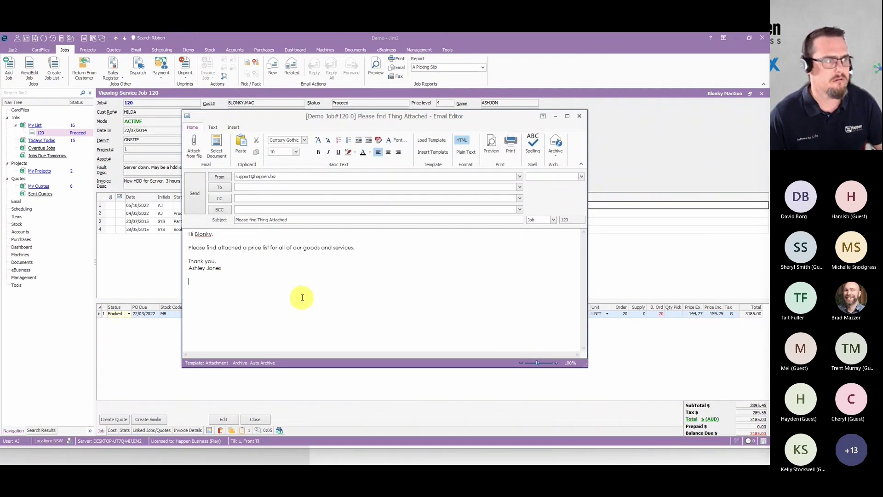
{"action": "type", "text": "lakjadsf Shortstaff Nunchaku Asdfasdf"}
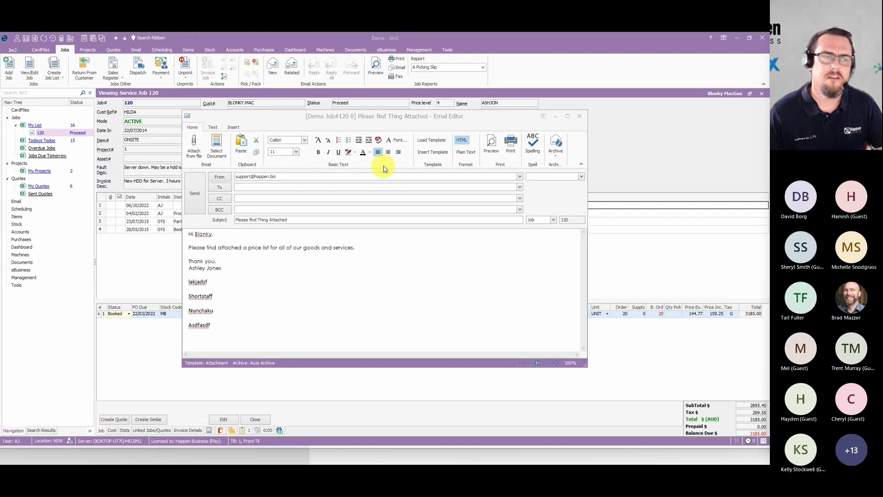
Examine the font settings and advanced character spacing for the email text, and close them without changes.
{"action": "left_click", "coordinate": [396, 141]}
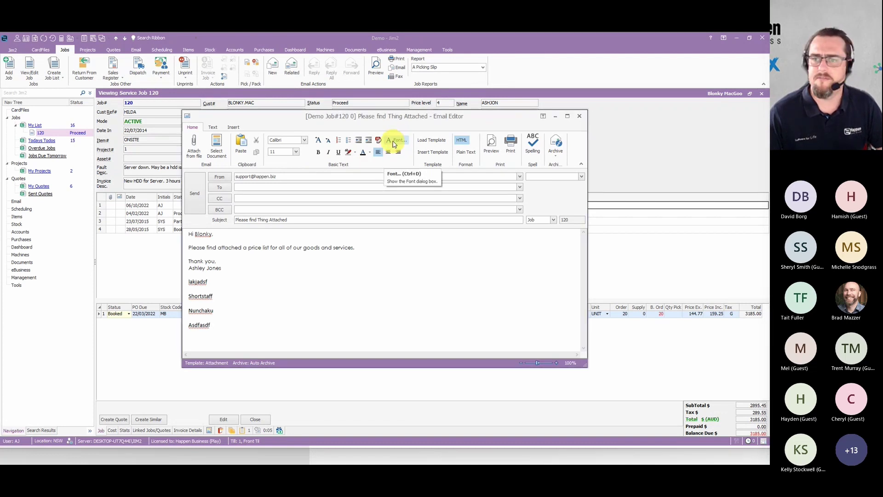
{"action": "left_click", "coordinate": [394, 143]}
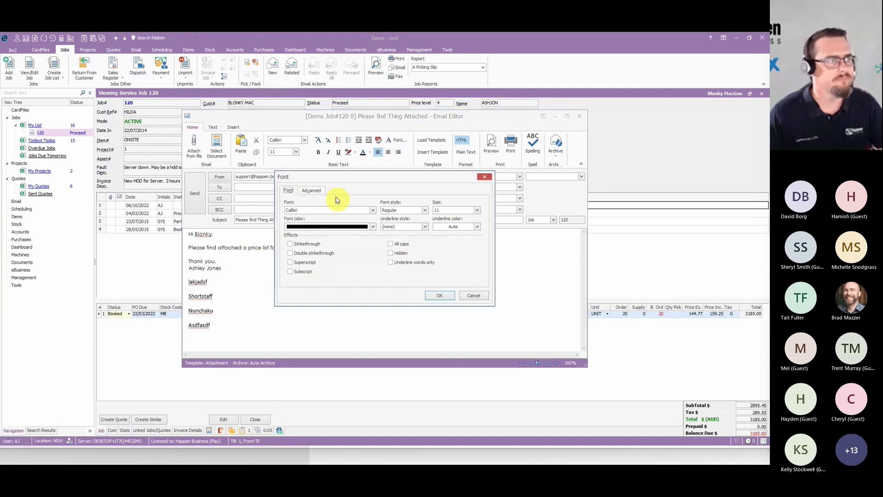
{"action": "left_click", "coordinate": [311, 191]}
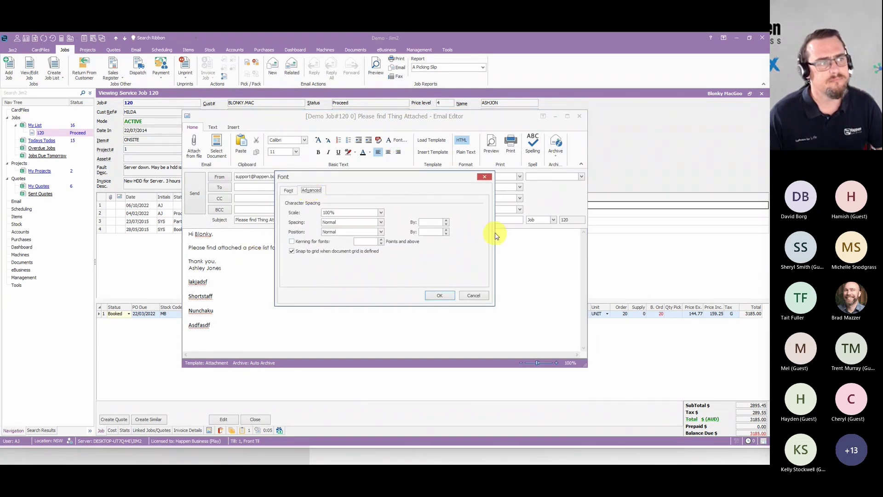
{"action": "left_click", "coordinate": [486, 178]}
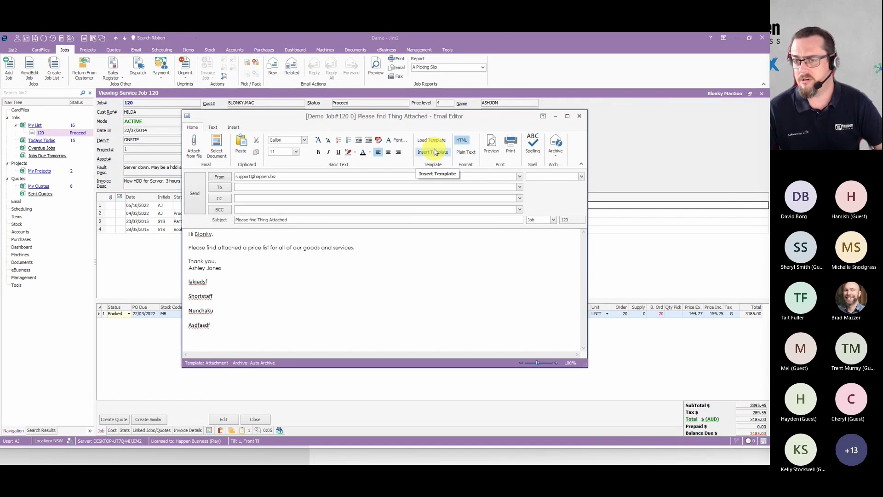
Convert the email to plain text, accepting the loss of formatting, and return it to HTML.
{"action": "left_click", "coordinate": [465, 153]}
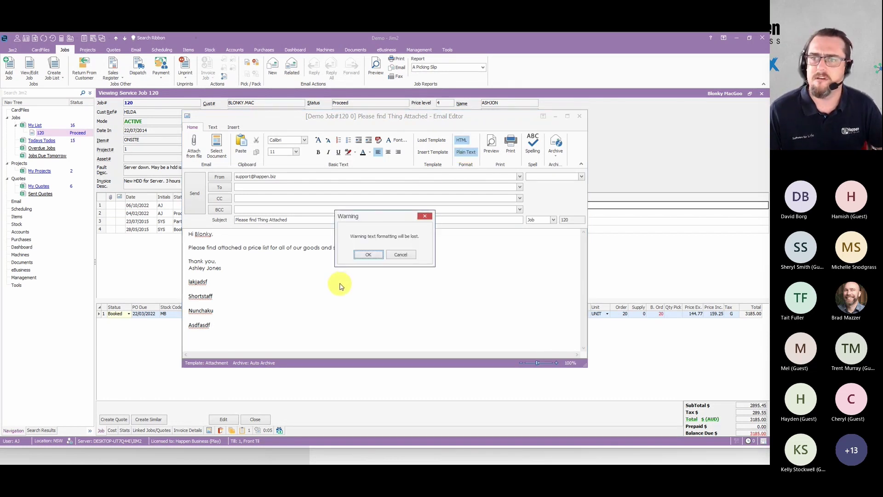
{"action": "left_click", "coordinate": [368, 254]}
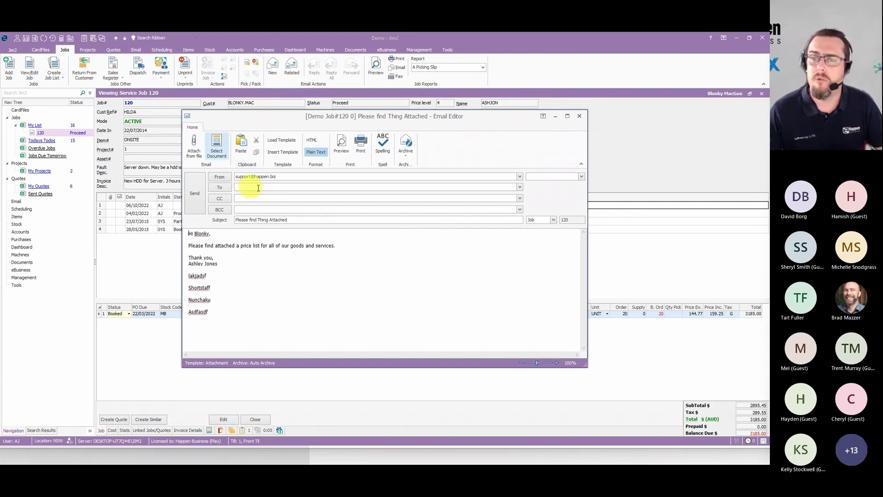
{"action": "left_click", "coordinate": [312, 141]}
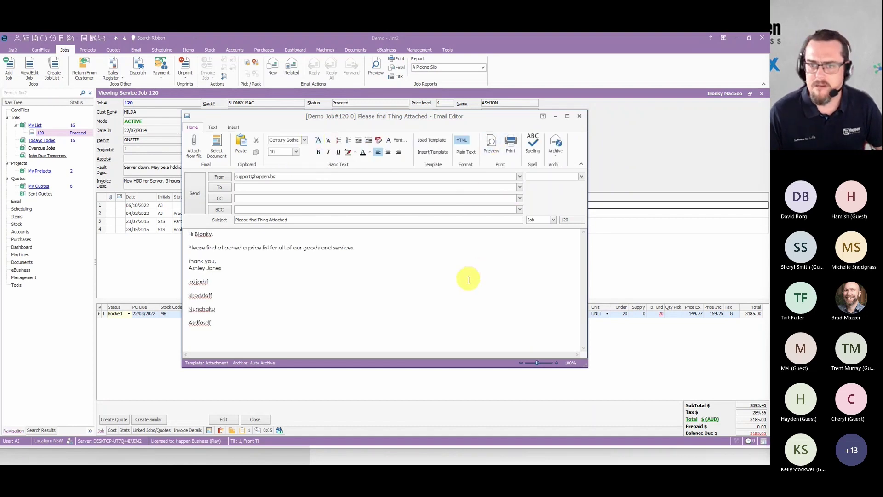
Ignore the spelling of "lakjadsf" in the email body and view the spelling suggestions for "Shortstaff".
{"action": "left_click", "coordinate": [533, 150]}
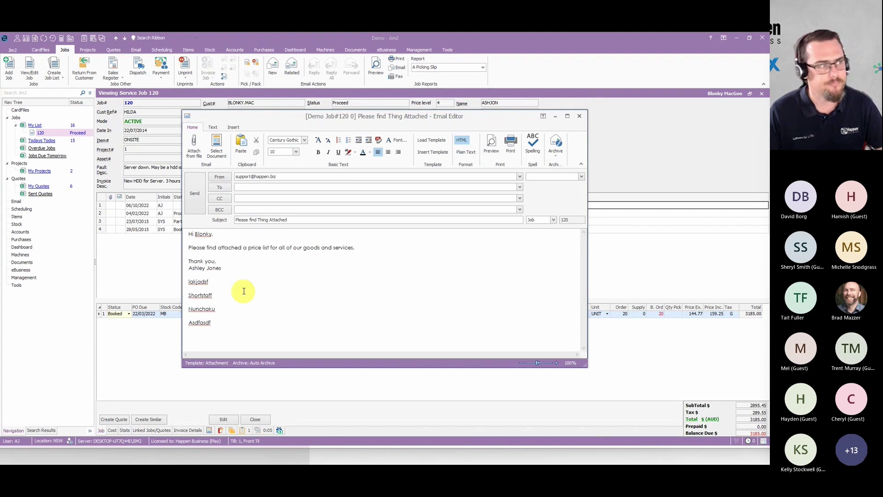
{"action": "right_click", "coordinate": [193, 283]}
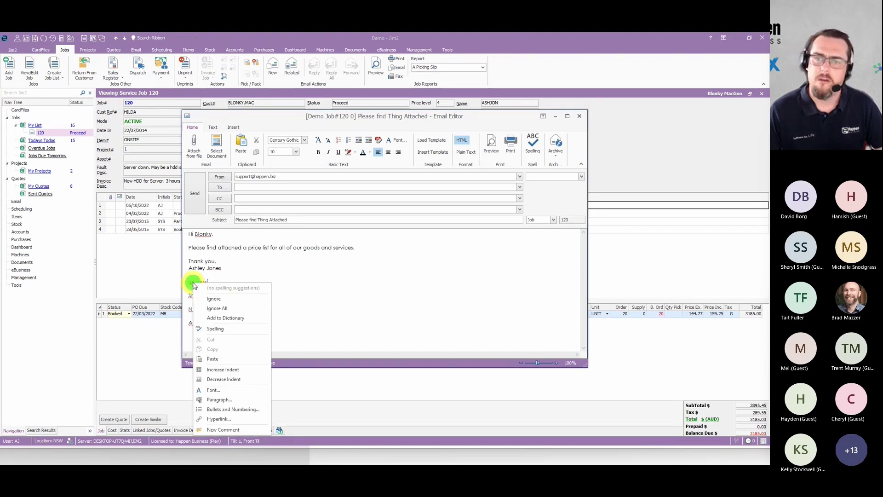
{"action": "left_click", "coordinate": [249, 300]}
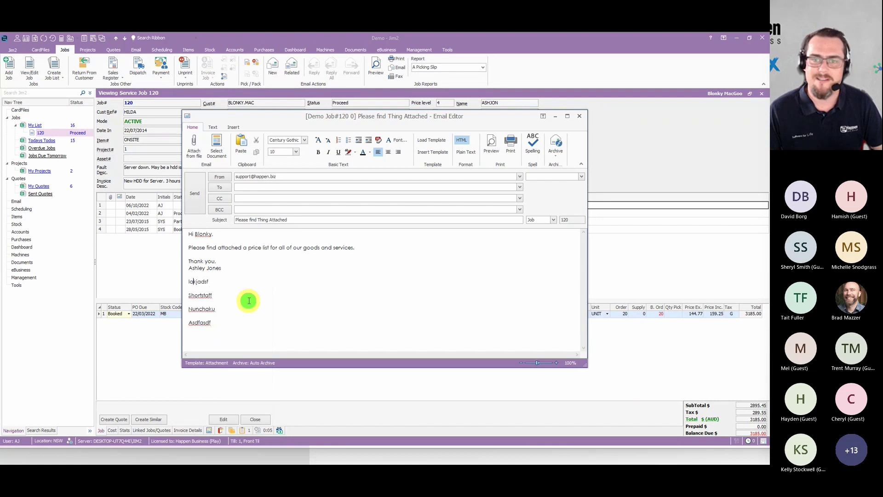
{"action": "right_click", "coordinate": [201, 296]}
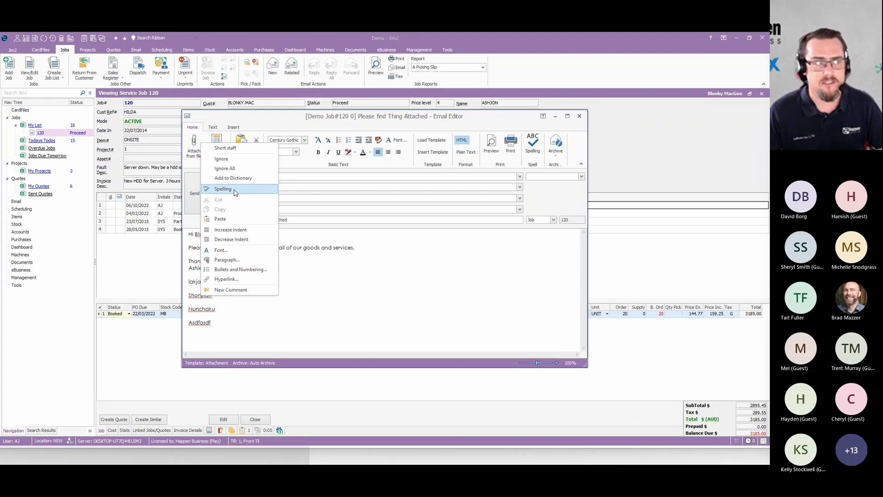
{"action": "left_click", "coordinate": [394, 280]}
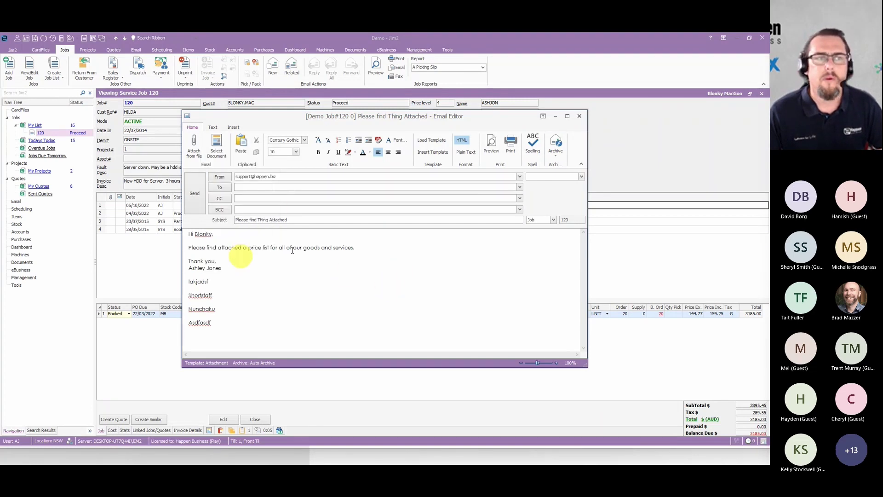
Run the spell check, change "Shortstaff" to "Short staff" and add "Nunchaku" to the dictionary.
{"action": "left_click", "coordinate": [533, 148]}
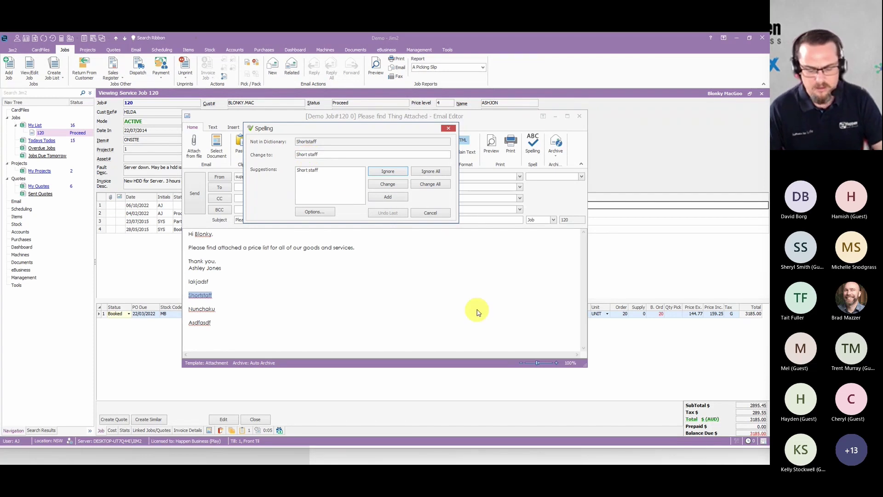
{"action": "left_click", "coordinate": [386, 184]}
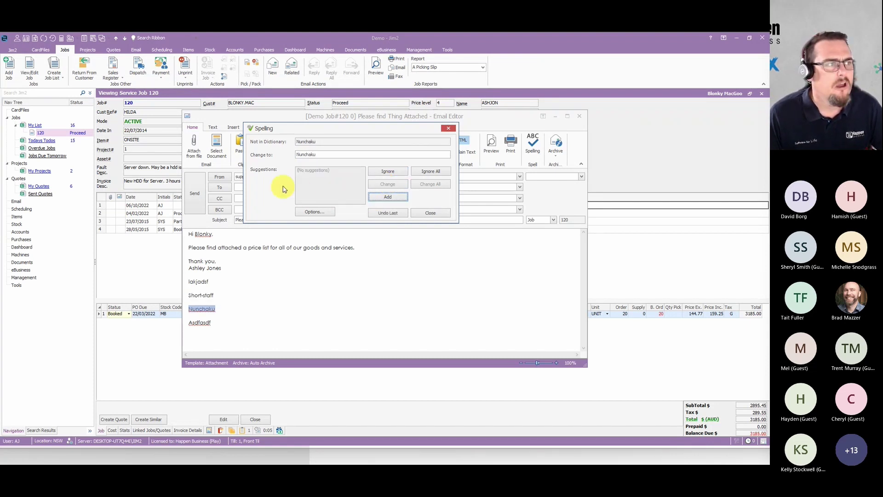
{"action": "left_click", "coordinate": [398, 198]}
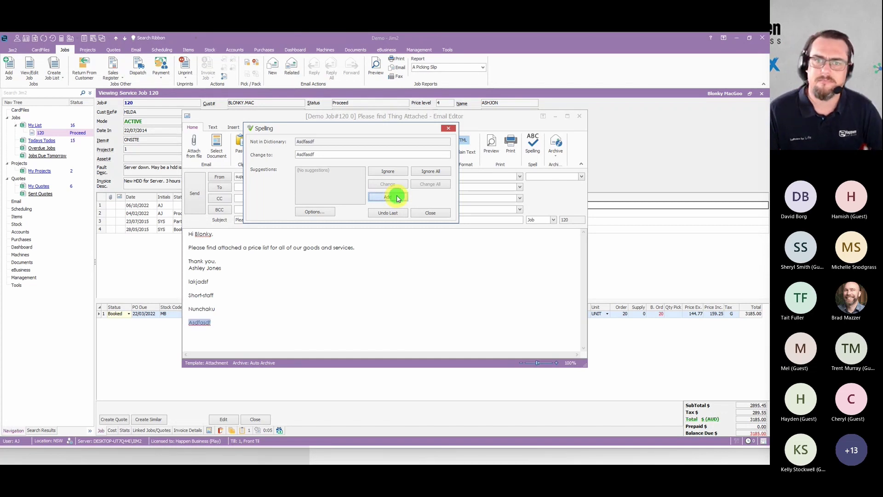
Review the spelling options for ignored words, custom dictionary and language, and close the spell check.
{"action": "left_click", "coordinate": [321, 213]}
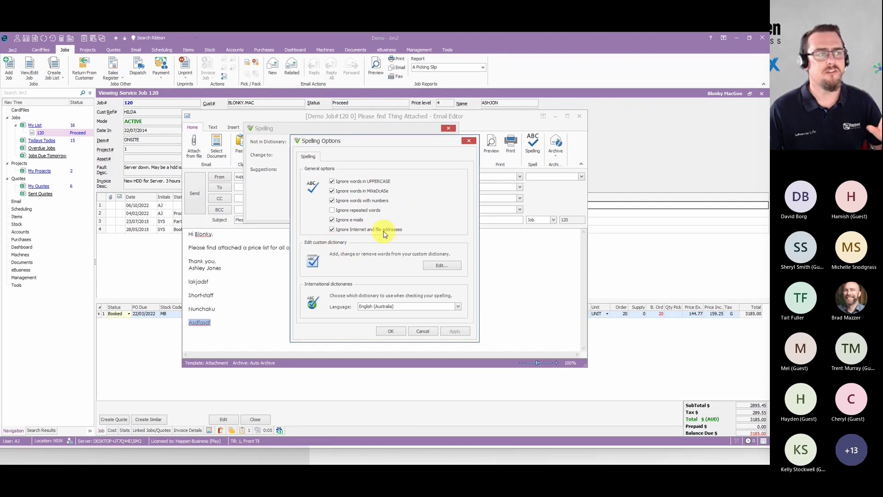
{"action": "left_click", "coordinate": [469, 141]}
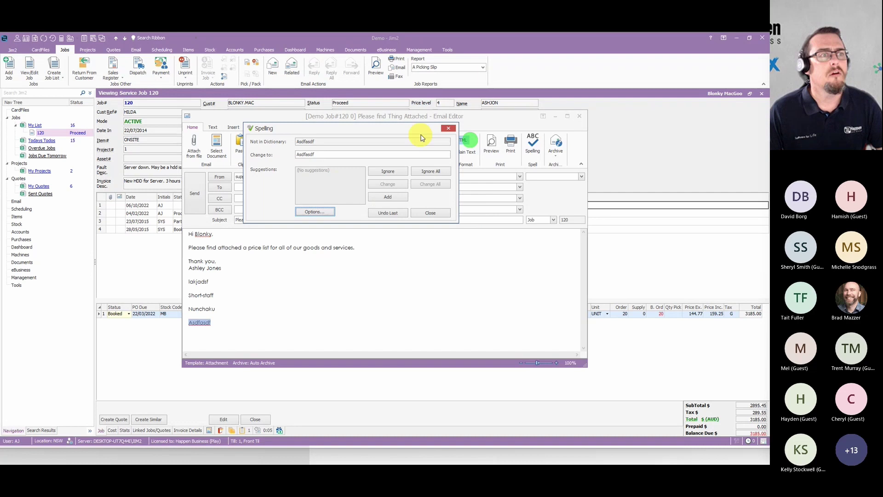
{"action": "left_click", "coordinate": [448, 128]}
Close the email editor and discard the unsent email.
{"action": "left_click", "coordinate": [579, 116]}
{"action": "left_click", "coordinate": [371, 255]}
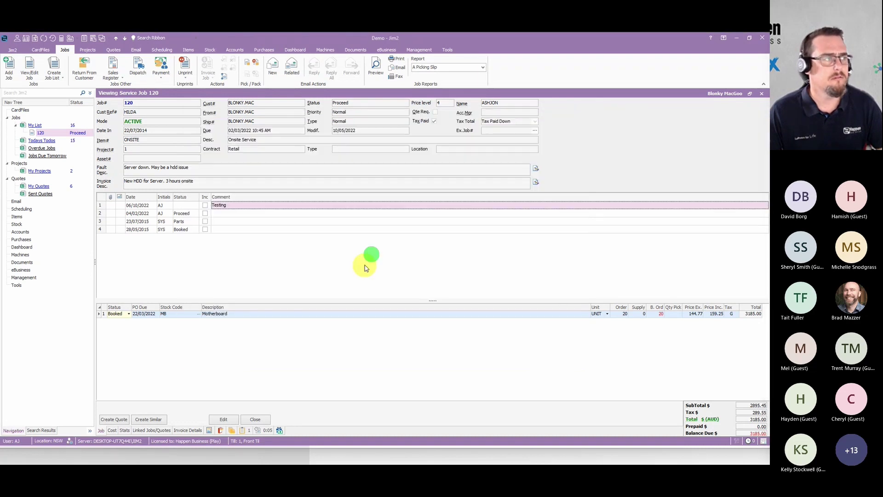
Review the AutoCorrect options and their capitalization exceptions in the user preferences, and close them without changes.
{"action": "left_click", "coordinate": [15, 51]}
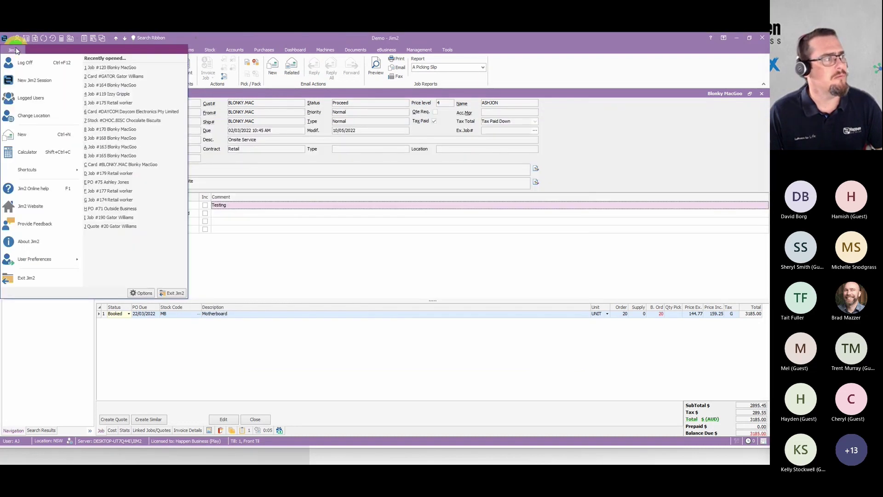
{"action": "mouse_move", "coordinate": [34, 260]}
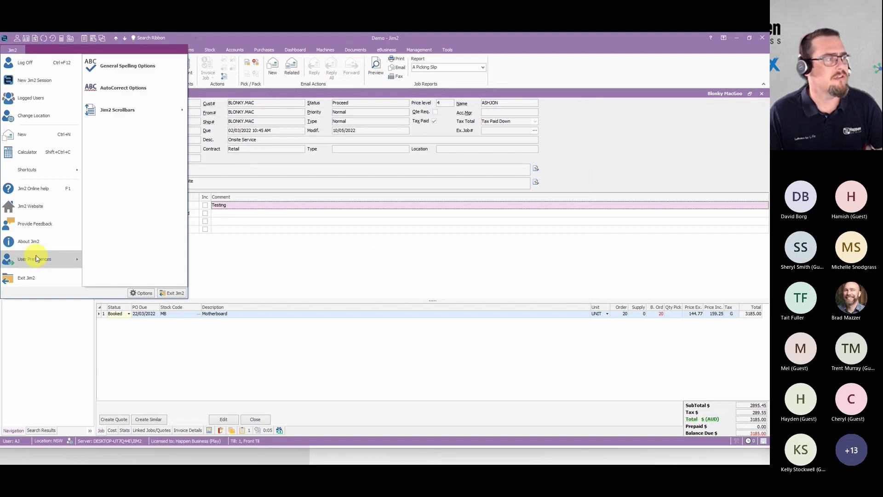
{"action": "left_click", "coordinate": [131, 93]}
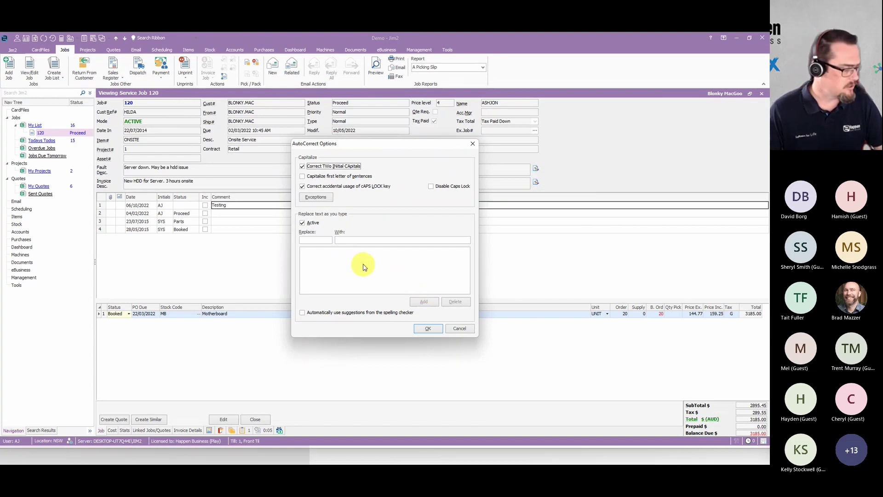
{"action": "left_click", "coordinate": [316, 199]}
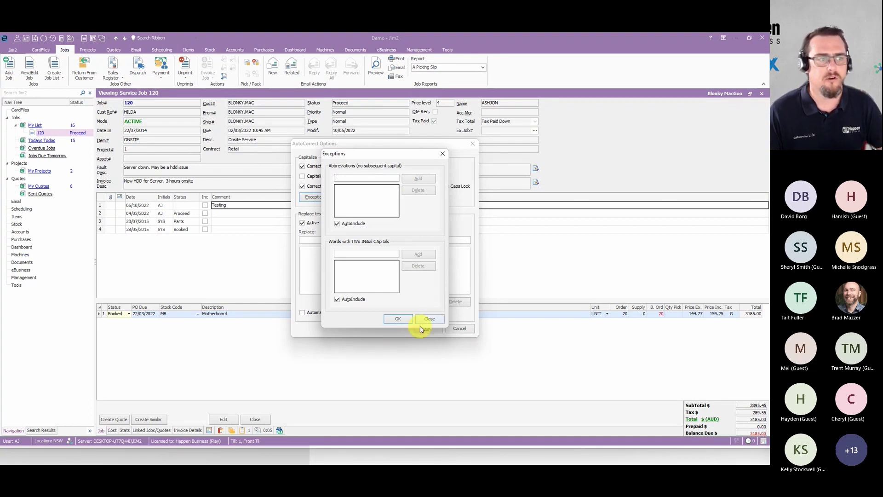
{"action": "left_click", "coordinate": [433, 320]}
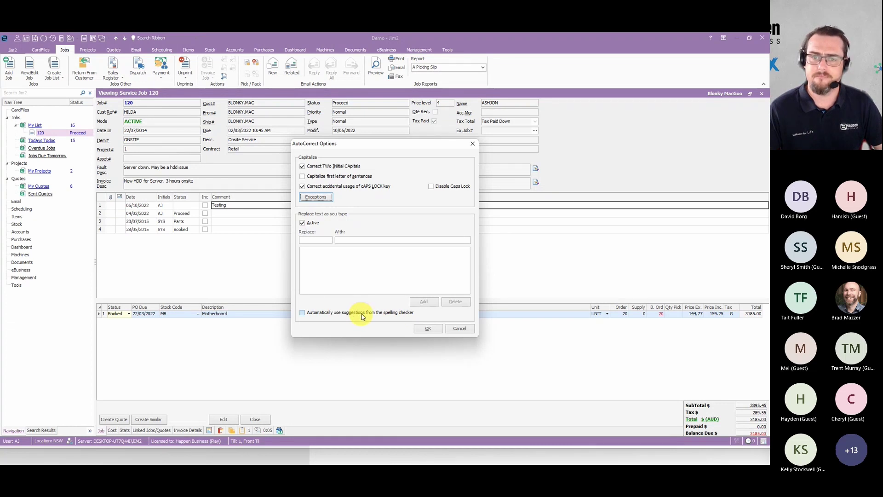
{"action": "left_click", "coordinate": [460, 328]}
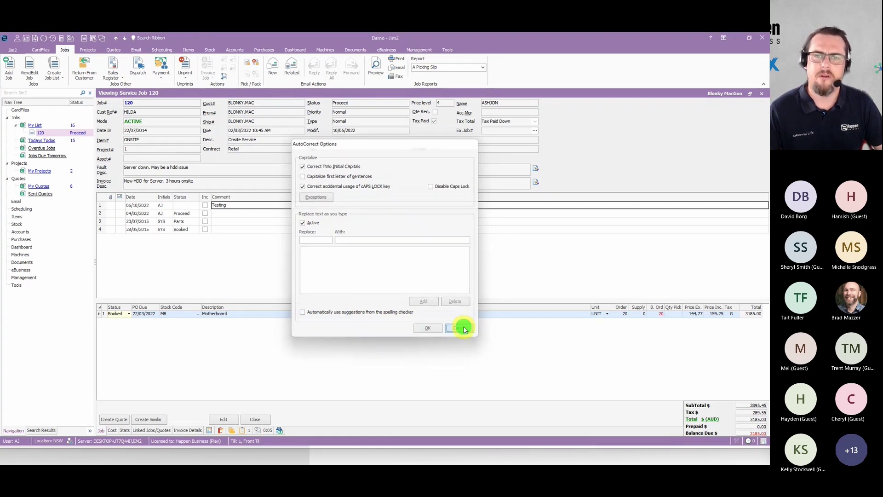
Remove the misspelled first entry from the custom dictionary in the general spelling options and close the options.
{"action": "left_click", "coordinate": [12, 49]}
{"action": "left_click", "coordinate": [23, 263]}
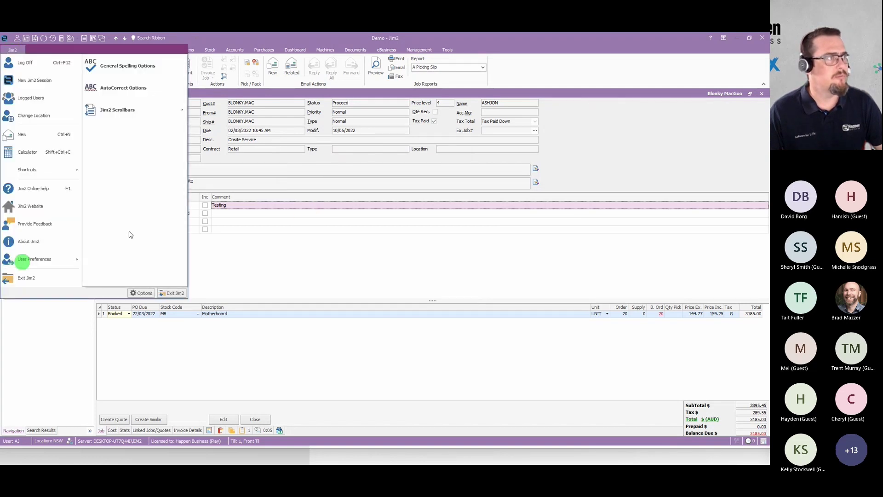
{"action": "left_click", "coordinate": [119, 67]}
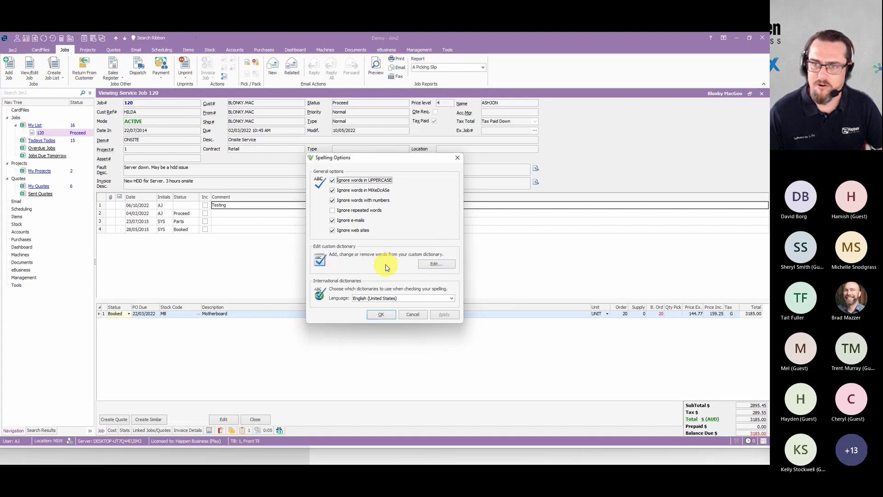
{"action": "left_click", "coordinate": [436, 264]}
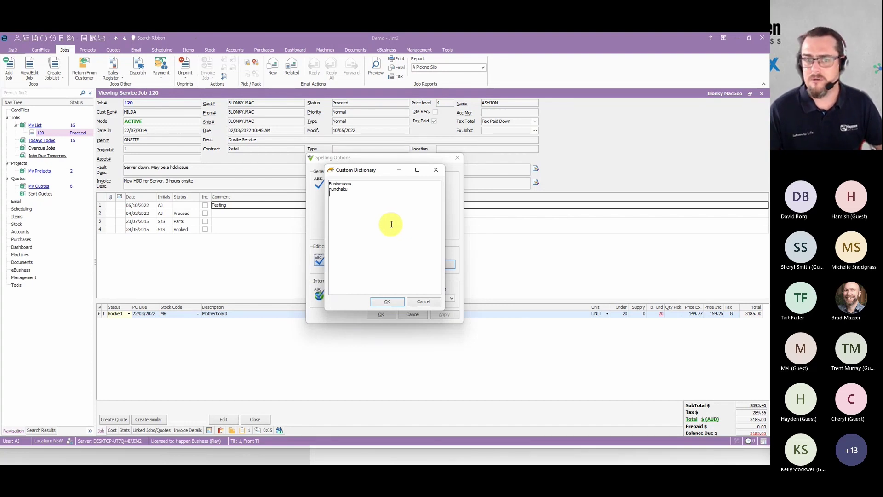
{"action": "double_click", "coordinate": [366, 184]}
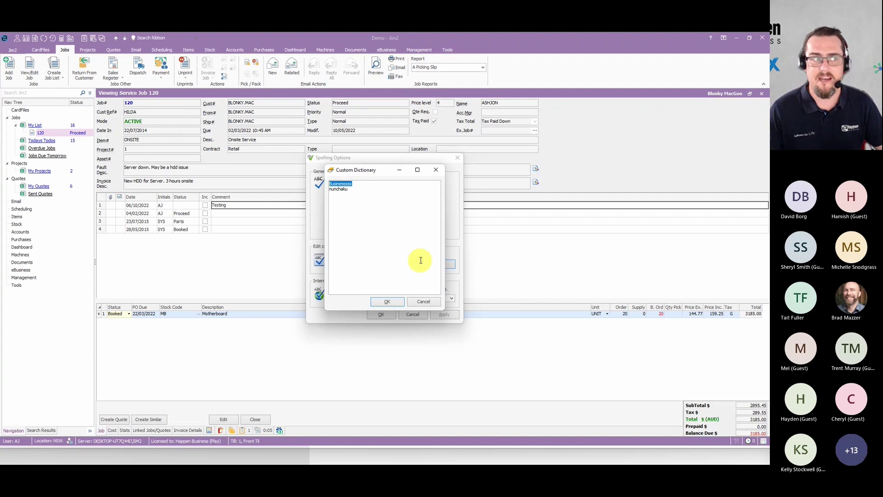
{"action": "key", "text": "Delete"}
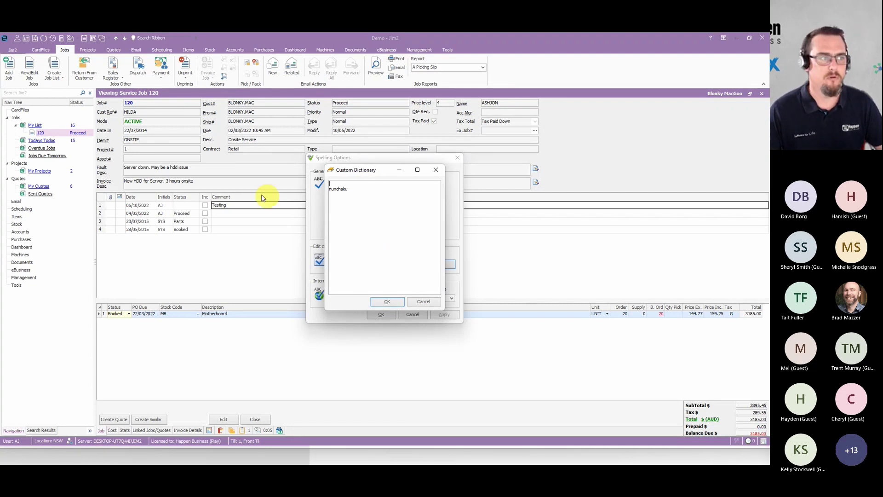
{"action": "left_click", "coordinate": [398, 303]}
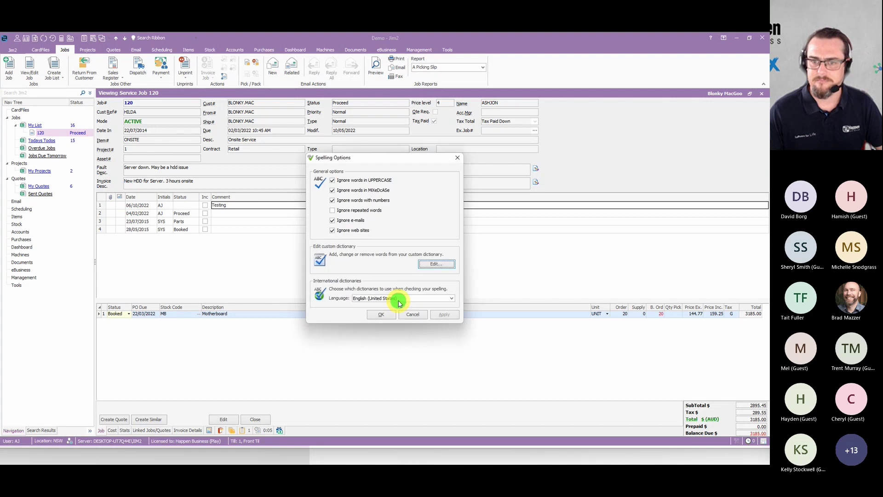
{"action": "left_click", "coordinate": [417, 315]}
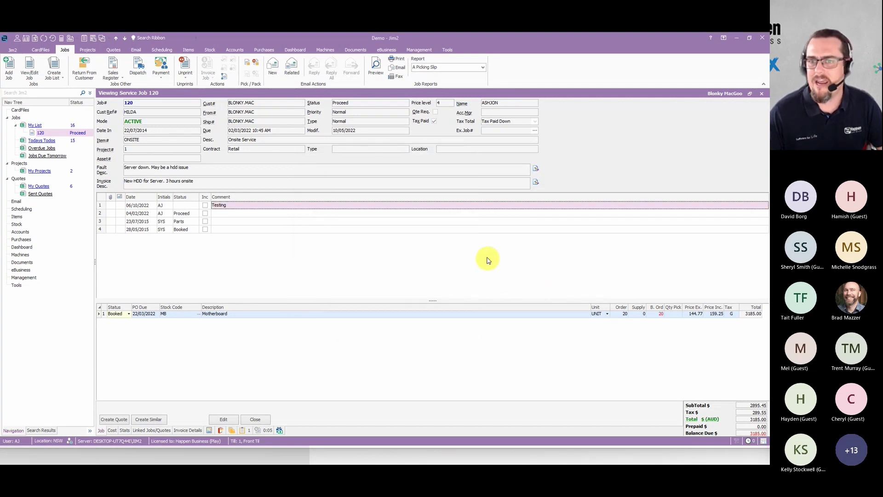
Show the find panel in the job's comments grid, search the comments for "Test" and clear the search.
{"action": "right_click", "coordinate": [422, 262]}
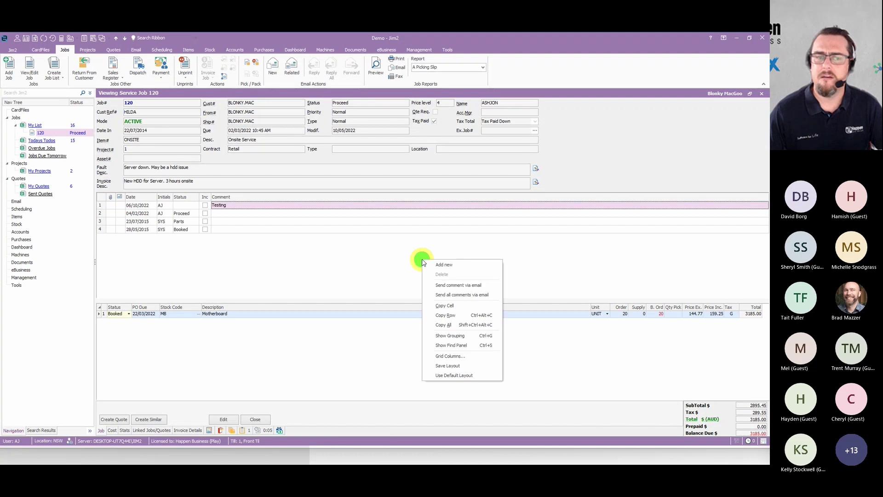
{"action": "left_click", "coordinate": [459, 346]}
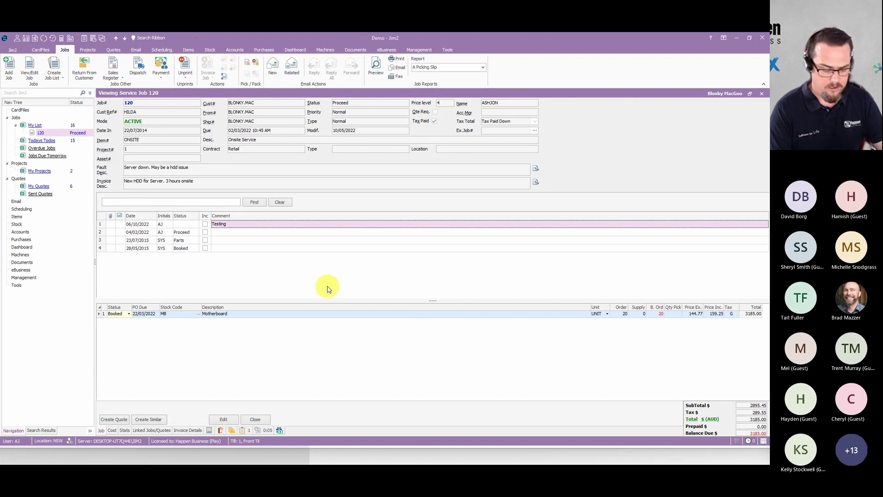
{"action": "type", "text": "Test"}
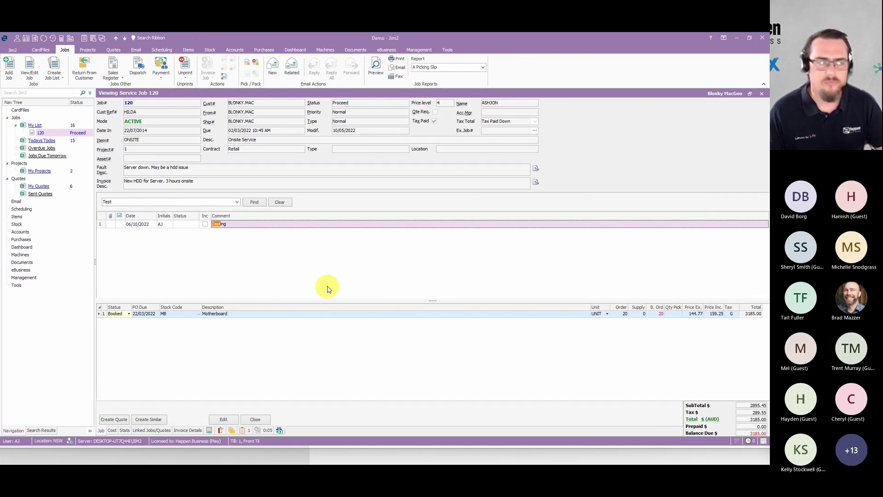
{"action": "left_click", "coordinate": [280, 202]}
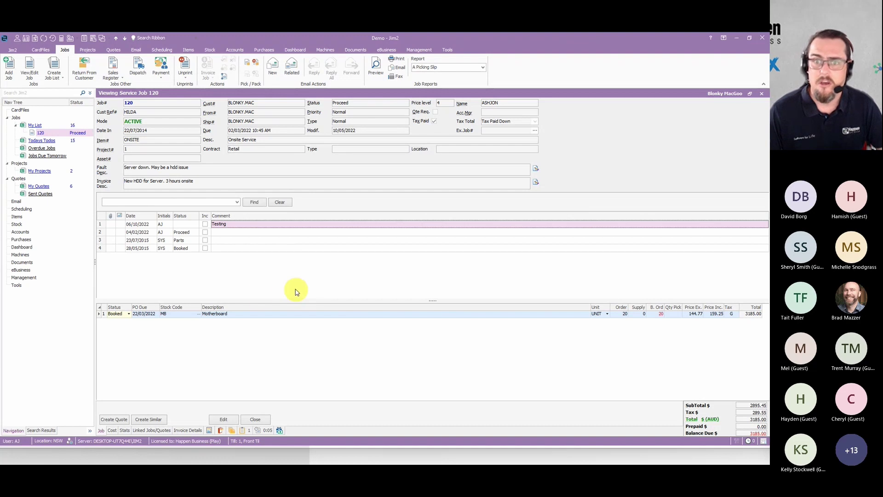
Filter the job comments by "Has Attachments" and remove the filter again.
{"action": "left_click", "coordinate": [114, 215]}
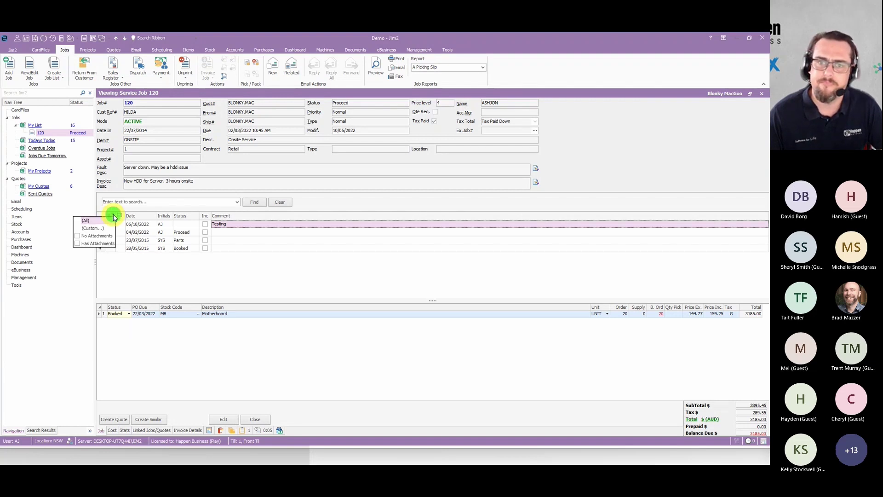
{"action": "left_click", "coordinate": [94, 244]}
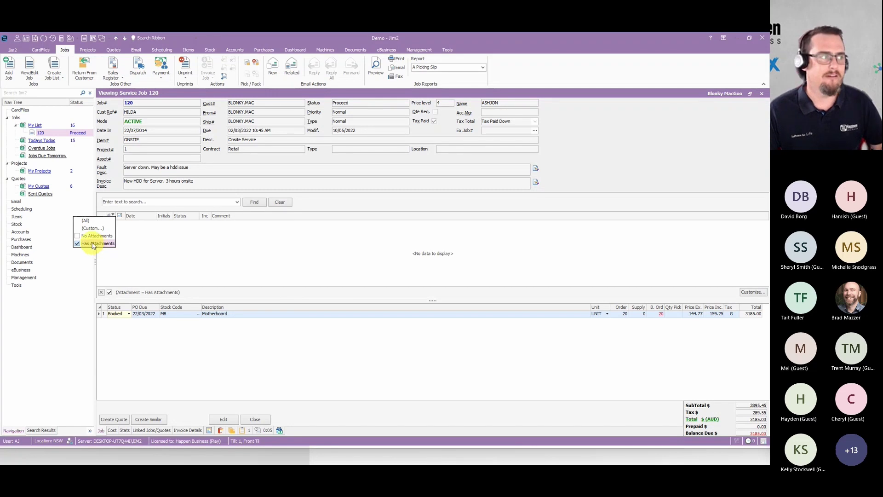
{"action": "left_click", "coordinate": [94, 244]}
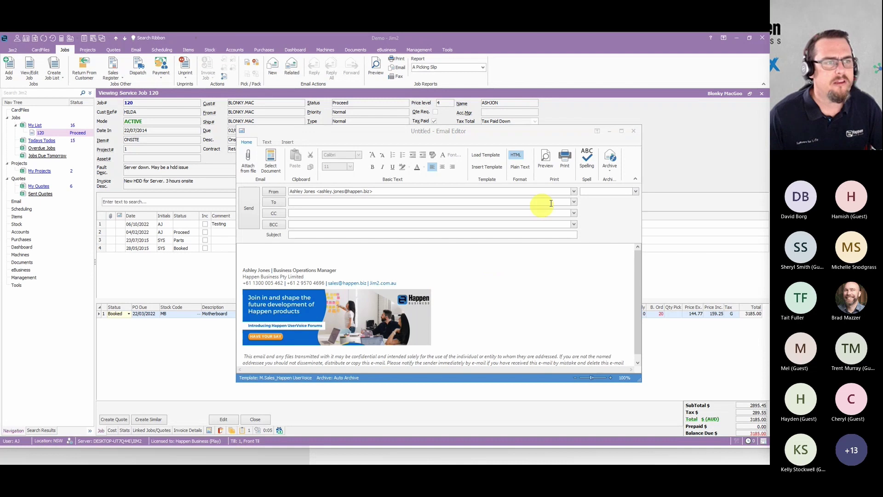
Change the sender of the untitled email to the Sales account and close the email without sending it.
{"action": "left_click", "coordinate": [574, 191]}
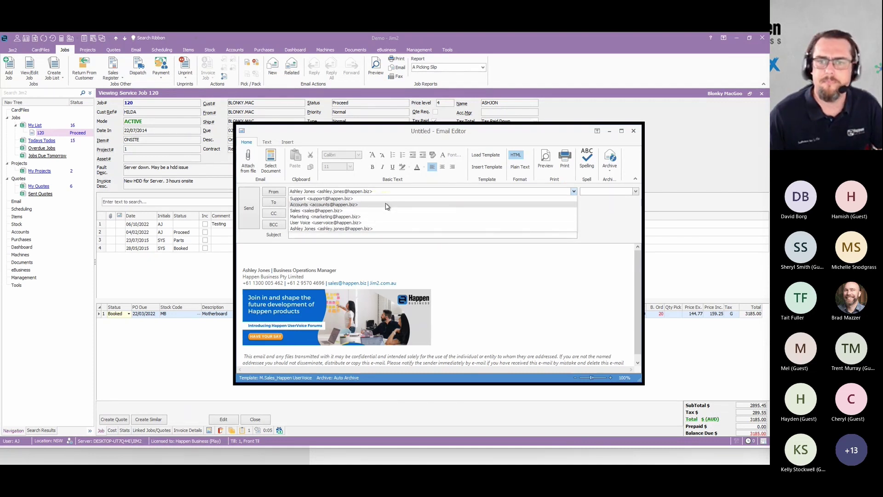
{"action": "left_click", "coordinate": [335, 210]}
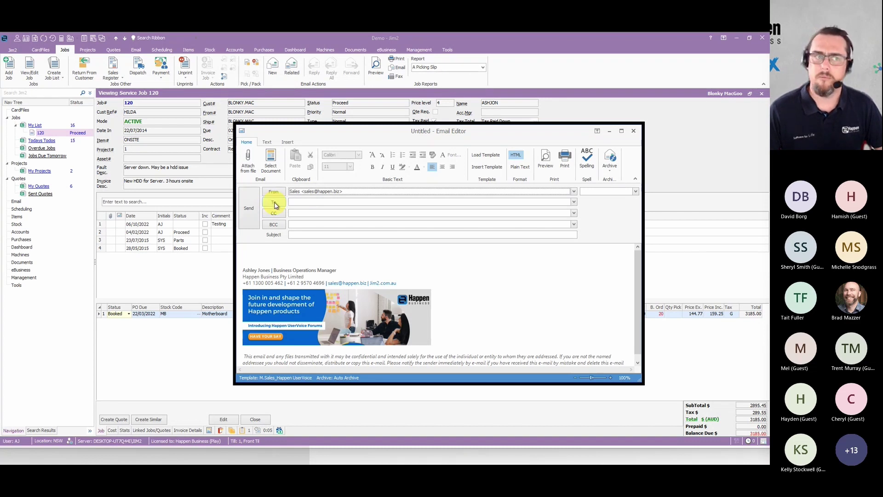
{"action": "left_click", "coordinate": [633, 130]}
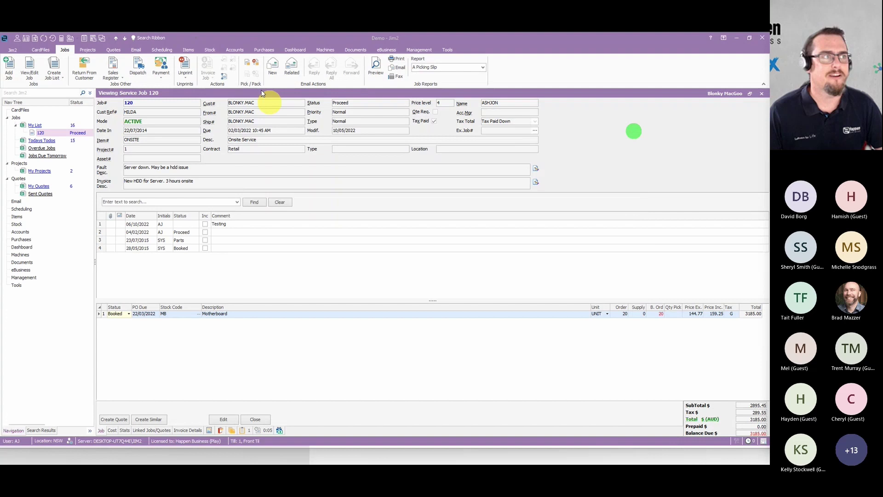
Create a related email from the job, filter the To recipient list by a contact's first name and clear the filter.
{"action": "left_click", "coordinate": [291, 69]}
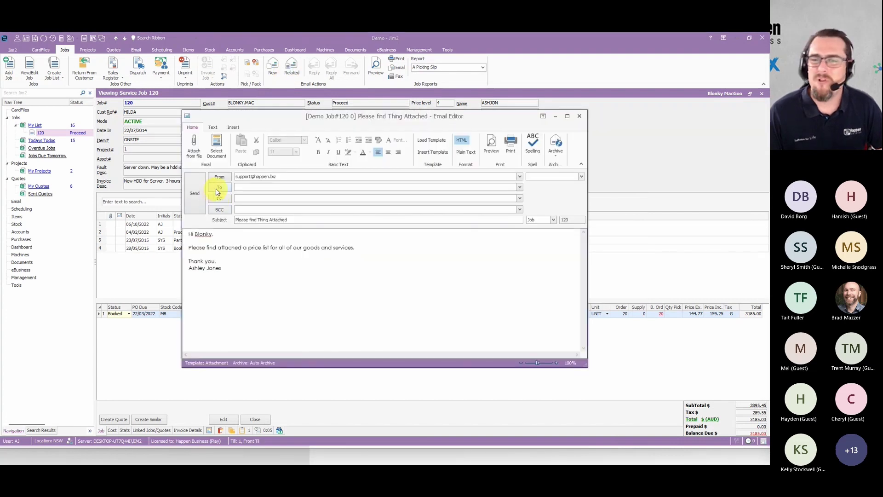
{"action": "left_click", "coordinate": [219, 188]}
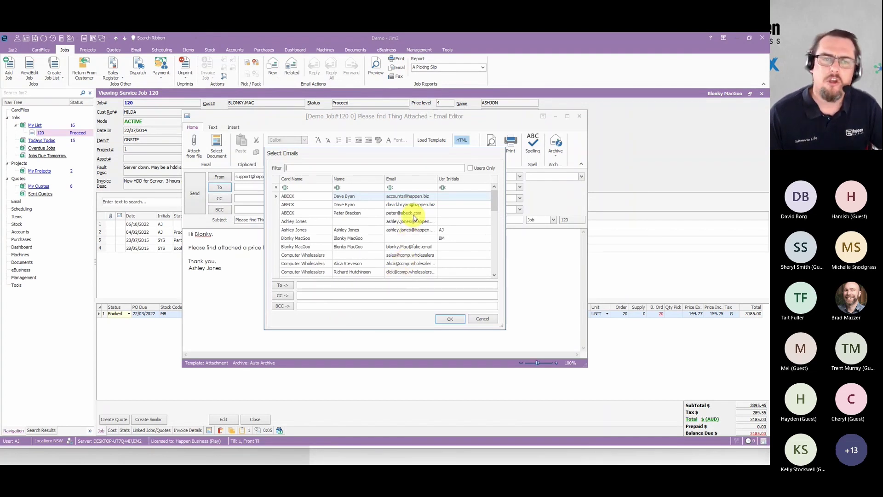
{"action": "left_click", "coordinate": [363, 167]}
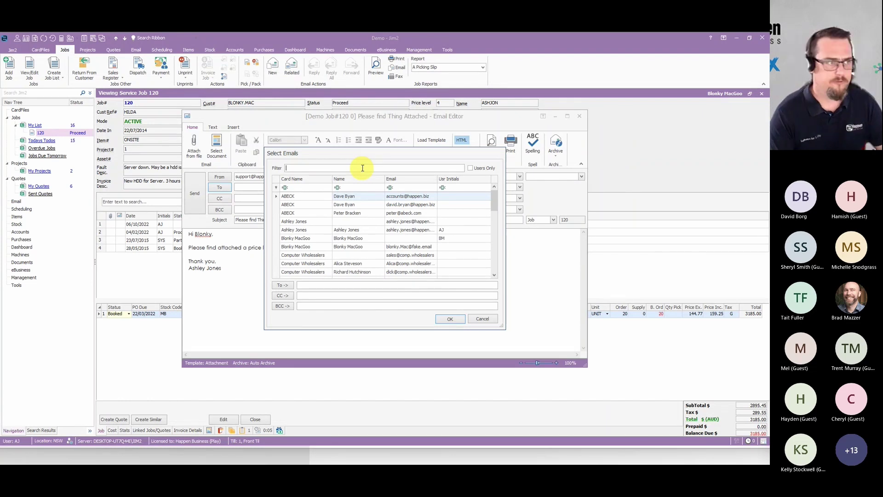
{"action": "type", "text": "Ashley"}
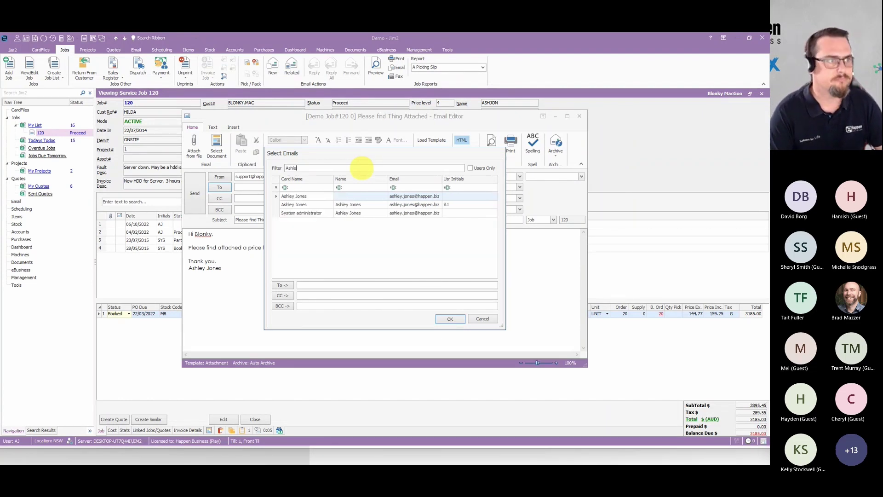
{"action": "key", "text": "BackSpace"}
{"action": "key", "text": "BackSpace"}
{"action": "key", "text": "BackSpace"}
{"action": "key", "text": "BackSpace"}
{"action": "key", "text": "BackSpace"}
{"action": "key", "text": "BackSpace"}
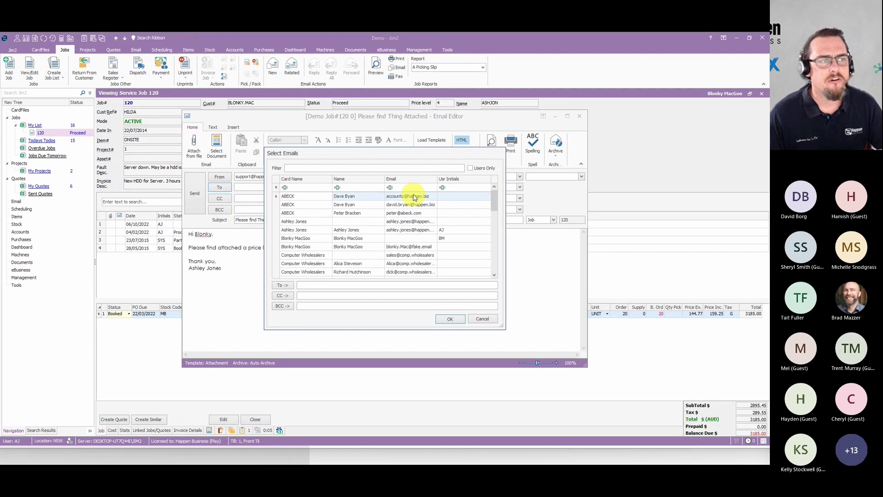
{"action": "left_click", "coordinate": [390, 187]}
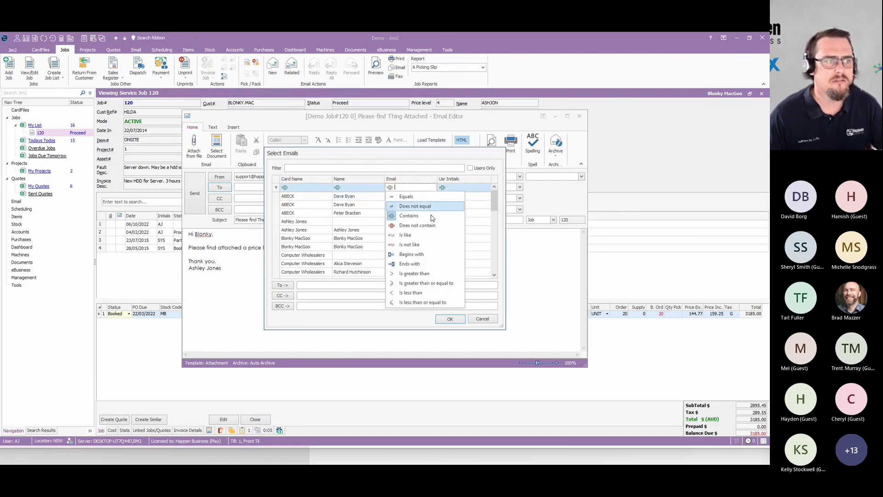
{"action": "left_click", "coordinate": [420, 265]}
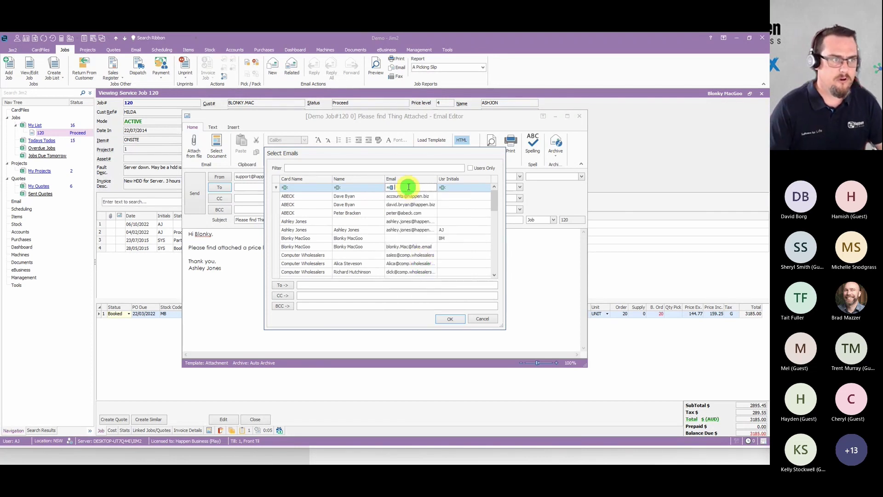
{"action": "type", "text": "@gmail.com"}
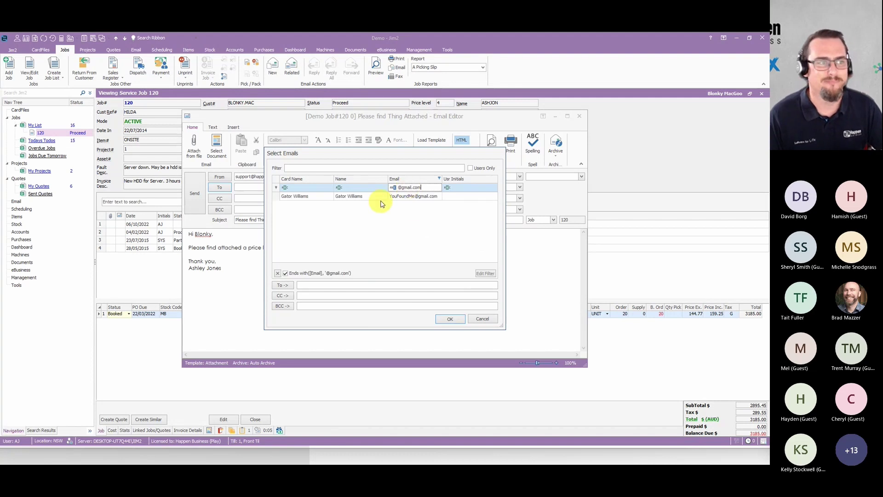
{"action": "left_click", "coordinate": [481, 319]}
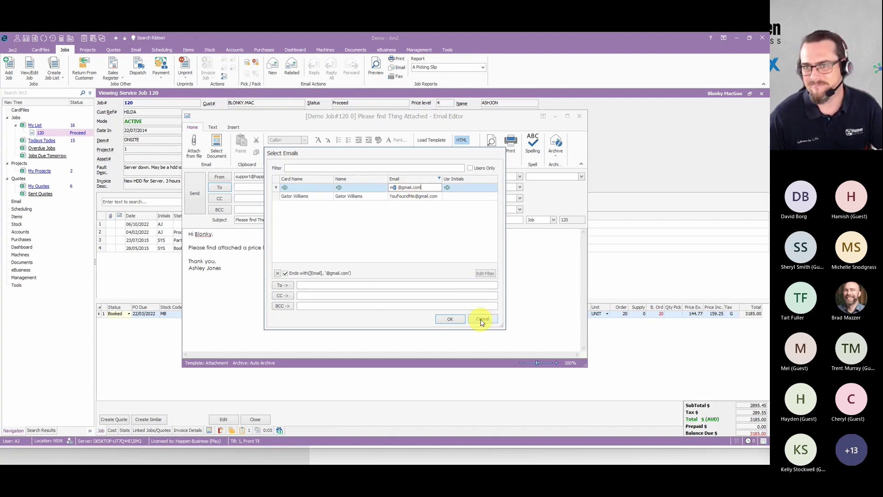
{"action": "left_click", "coordinate": [482, 320]}
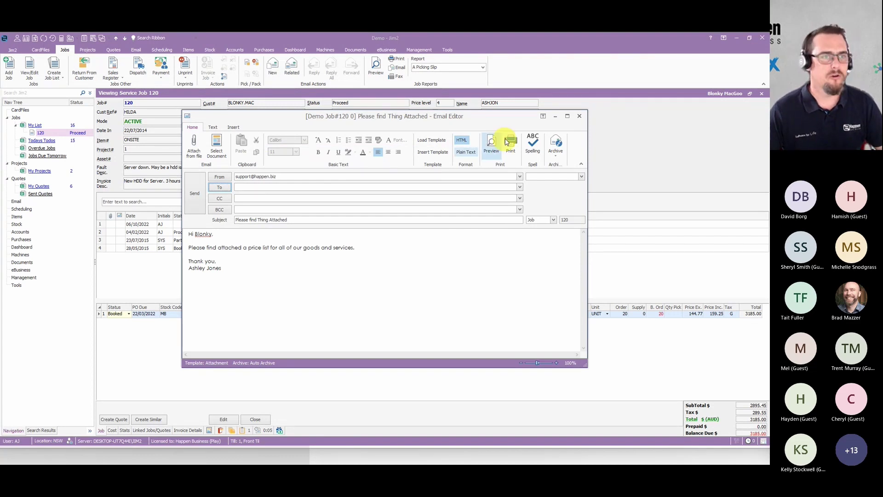
{"action": "left_click", "coordinate": [579, 116]}
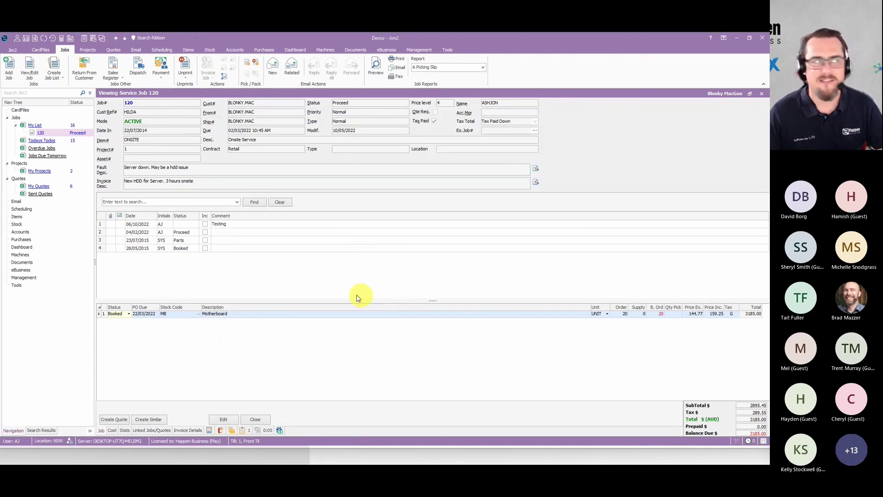
Open the email templates list, filter it for "Test" and clear the filter again.
{"action": "left_click", "coordinate": [137, 50]}
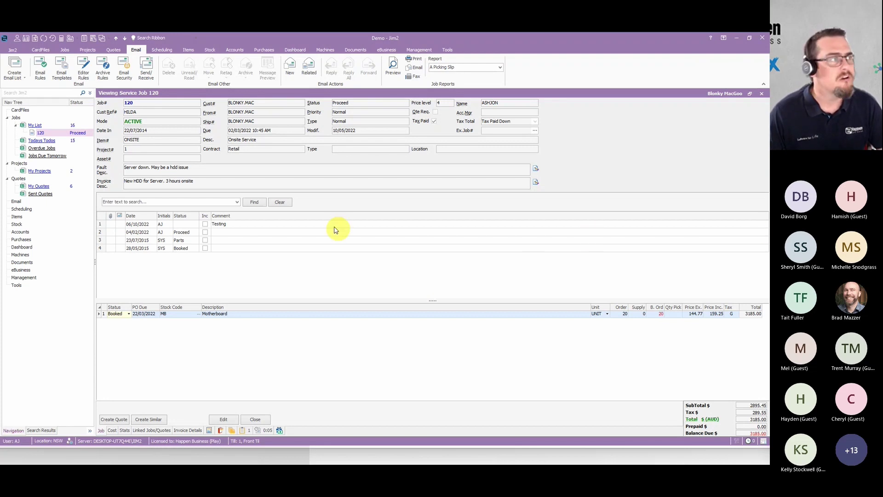
{"action": "left_click", "coordinate": [61, 72]}
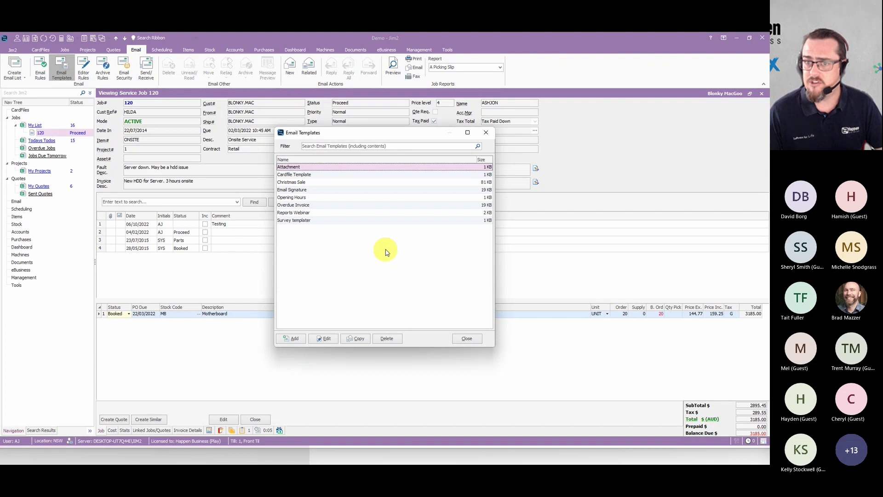
{"action": "left_click", "coordinate": [393, 146]}
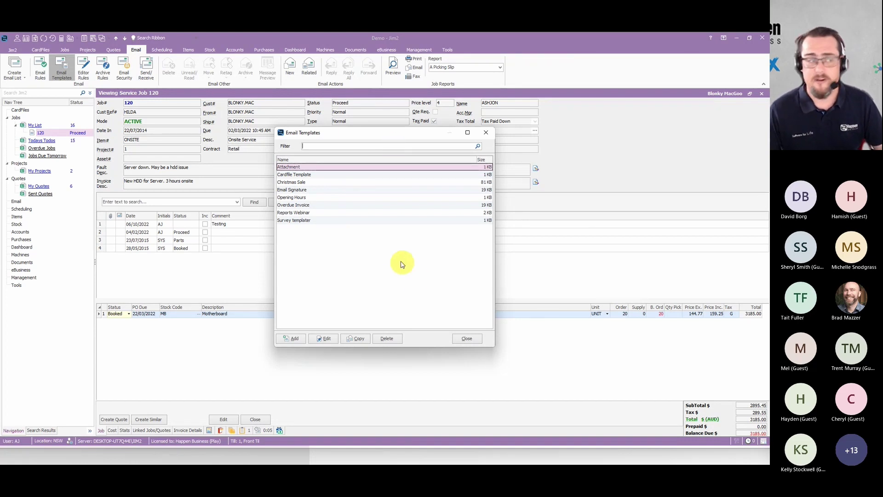
{"action": "type", "text": "Test"}
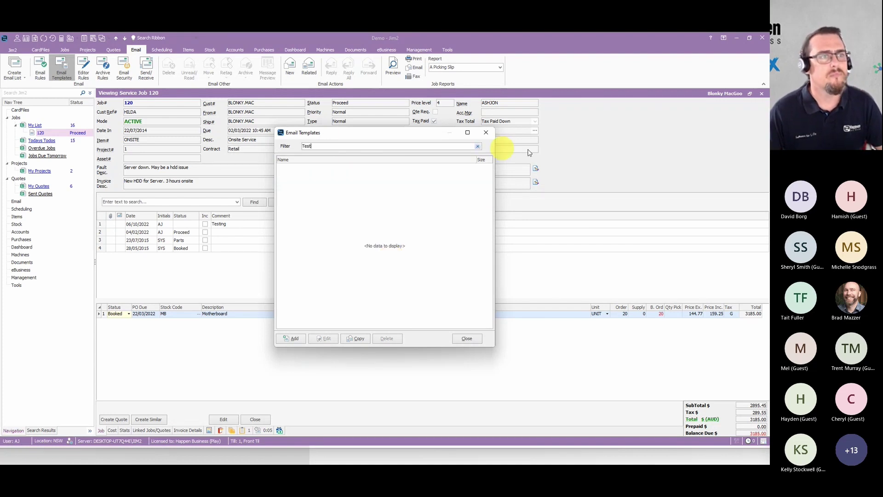
{"action": "left_click", "coordinate": [478, 146]}
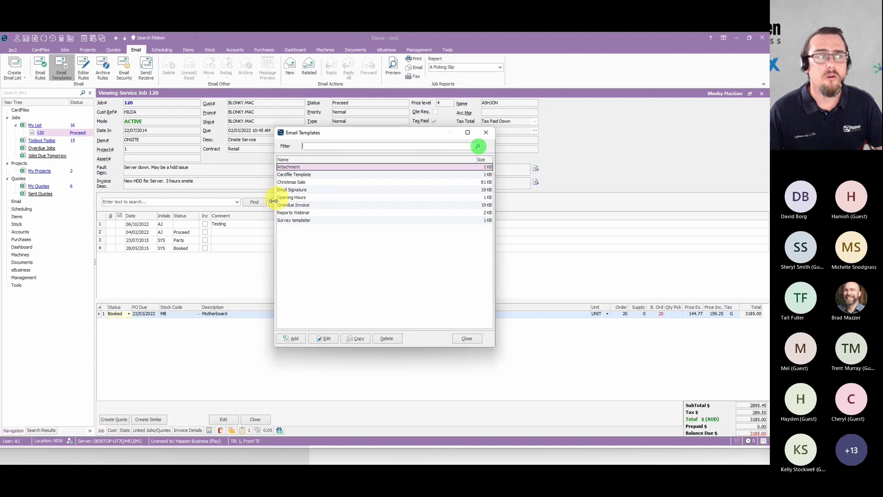
Locate the Overdue Invoice template by searching for "overdue" directly within the template list.
{"action": "left_click", "coordinate": [299, 174]}
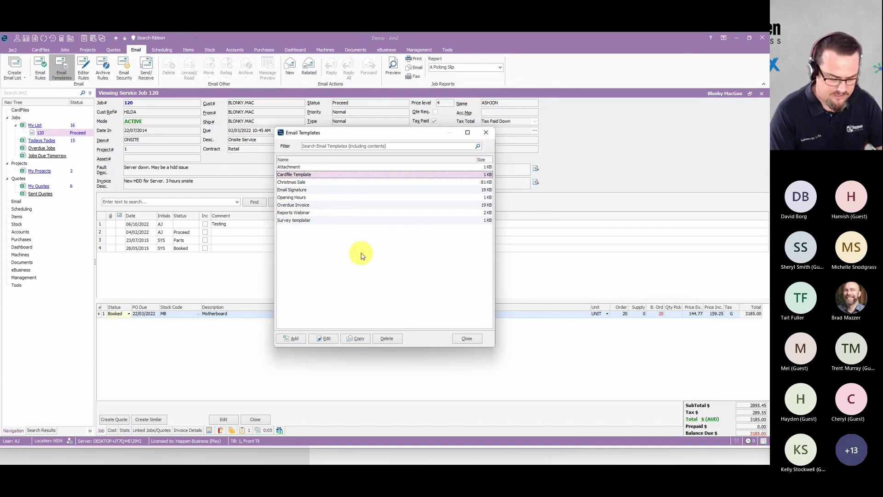
{"action": "type", "text": "overdue"}
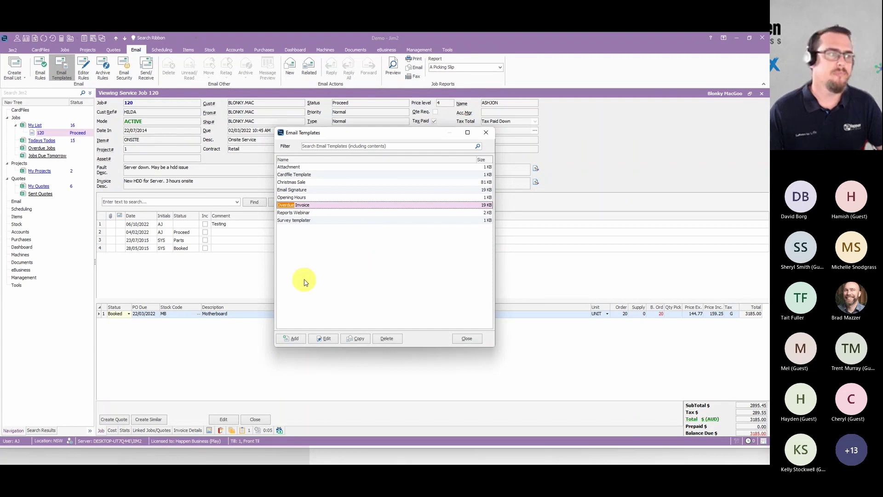
Add a new email template and review the general macros and the available macro contexts.
{"action": "left_click", "coordinate": [290, 339]}
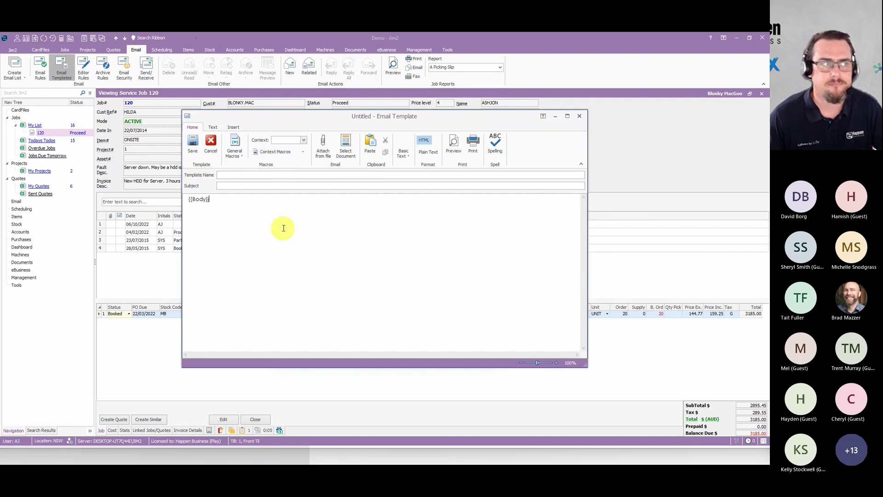
{"action": "left_click", "coordinate": [234, 159]}
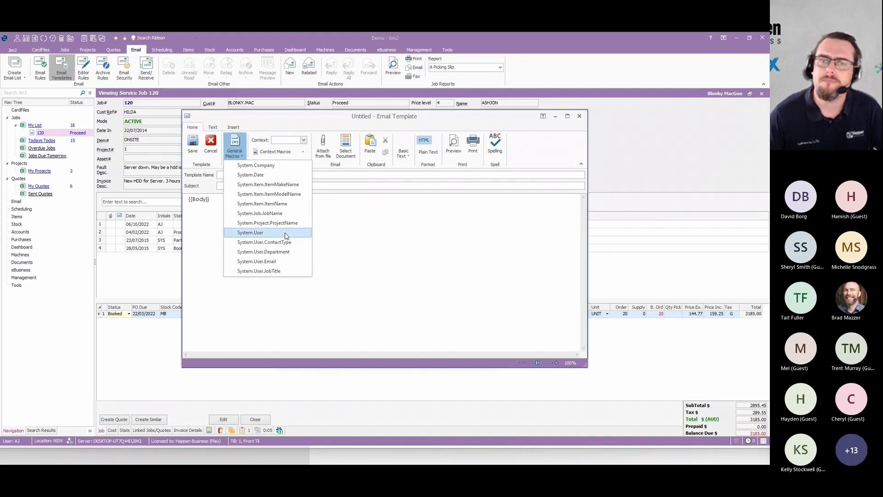
{"action": "left_click", "coordinate": [387, 232]}
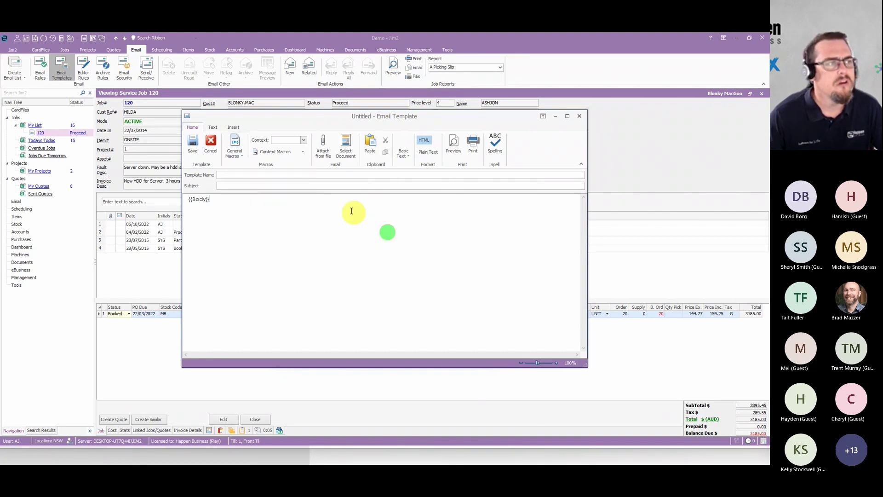
{"action": "left_click", "coordinate": [303, 140]}
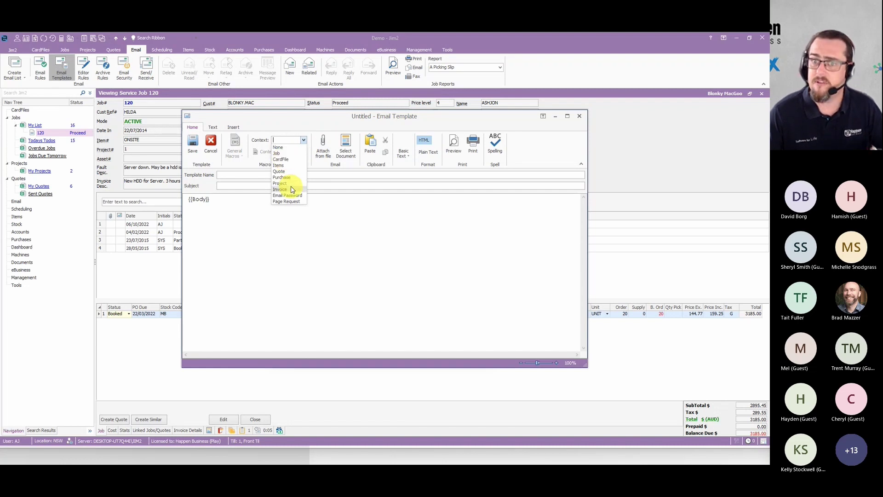
{"action": "left_click", "coordinate": [405, 220]}
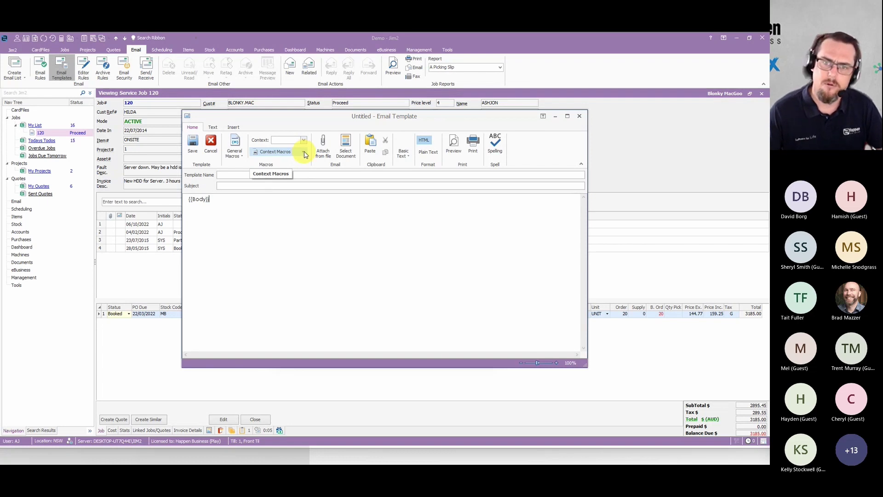
Set the template's macro context to Job and review the job macros.
{"action": "left_click", "coordinate": [304, 140]}
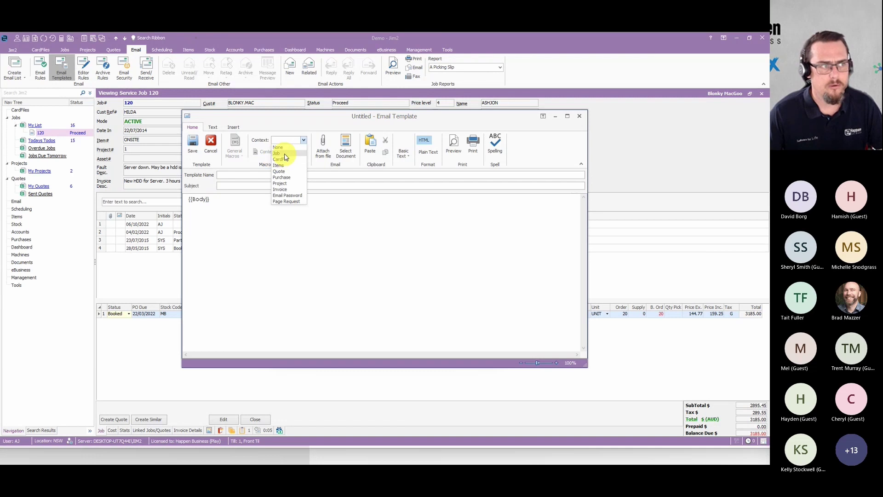
{"action": "left_click", "coordinate": [285, 154]}
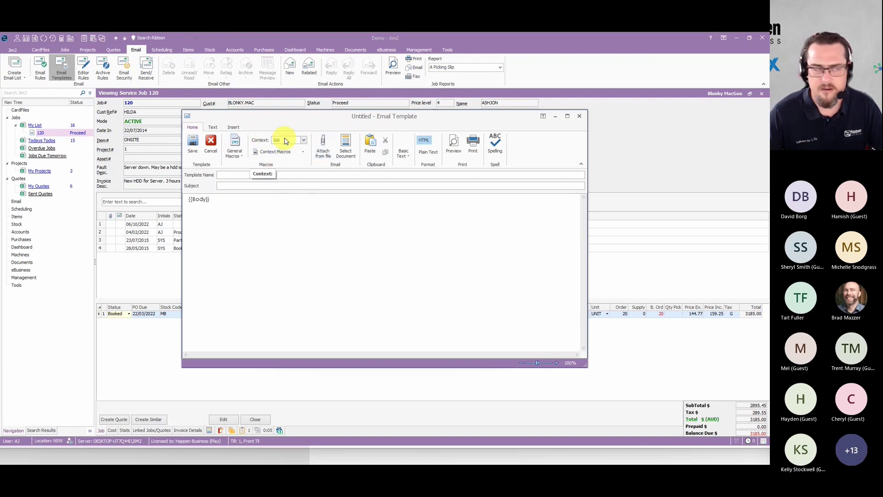
{"action": "left_click", "coordinate": [299, 151]}
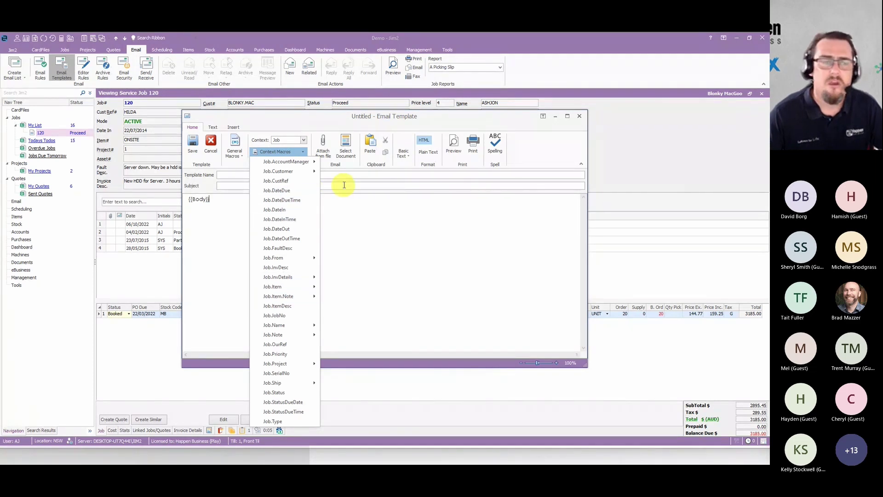
Switch the macro context to CardFile and review its macros, including the CardFile.Note submacros.
{"action": "left_click", "coordinate": [302, 140]}
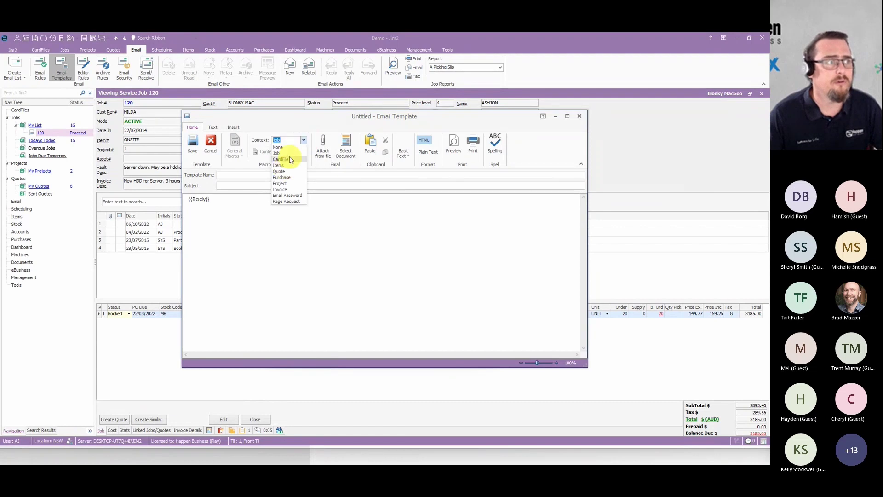
{"action": "left_click", "coordinate": [289, 159]}
{"action": "left_click", "coordinate": [302, 152]}
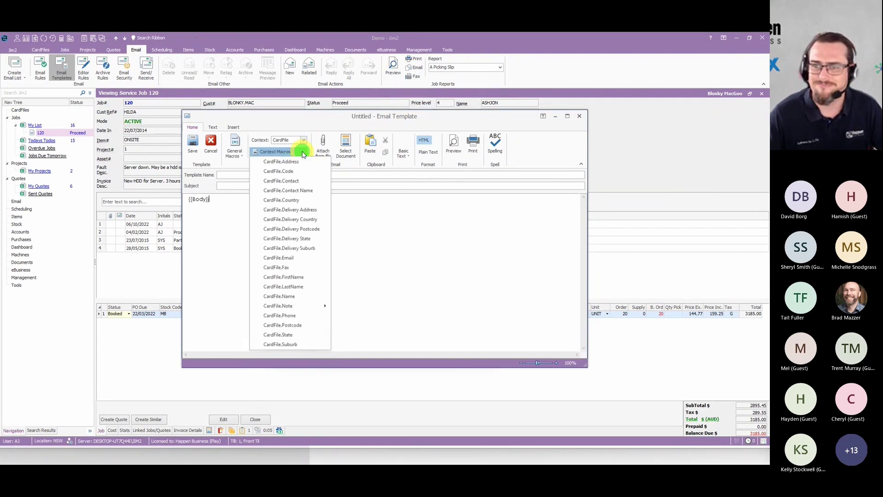
{"action": "mouse_move", "coordinate": [281, 306]}
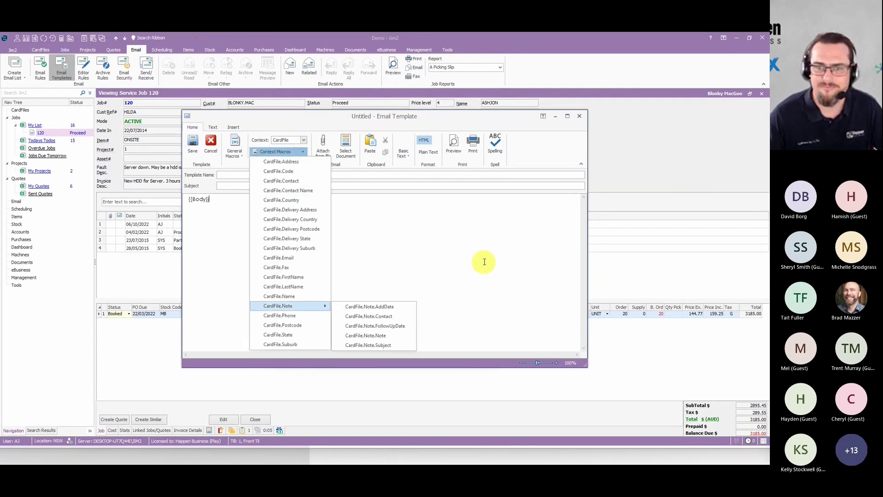
{"action": "left_click", "coordinate": [484, 262]}
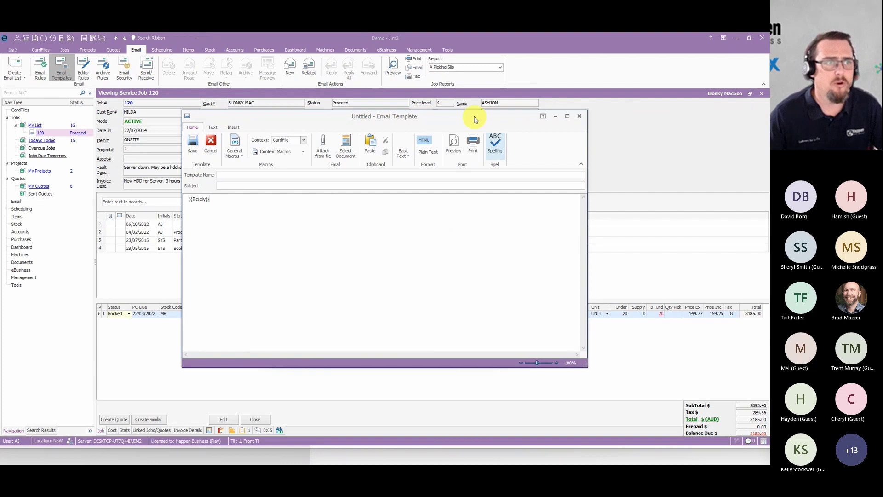
{"action": "mouse_move", "coordinate": [475, 117]}
{"action": "left_mouse_down"}
{"action": "mouse_move", "coordinate": [468, 366]}
{"action": "mouse_move", "coordinate": [475, 131]}
{"action": "left_mouse_up"}
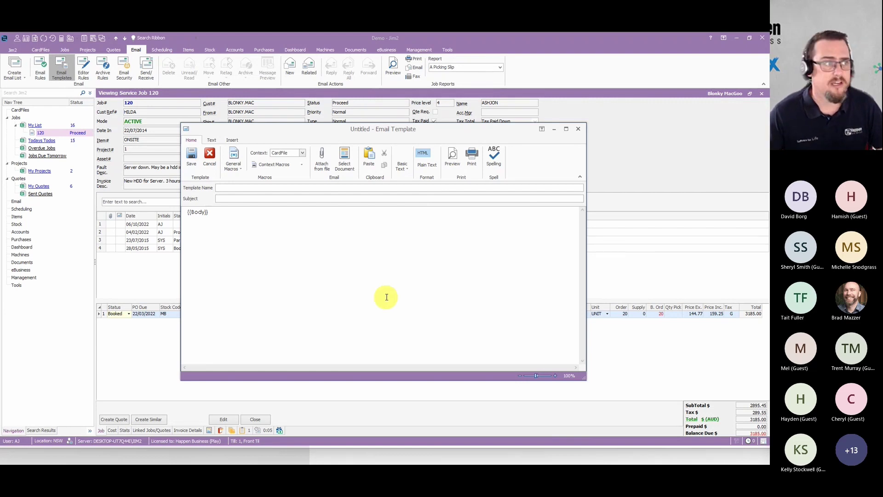
{"action": "left_click", "coordinate": [295, 164]}
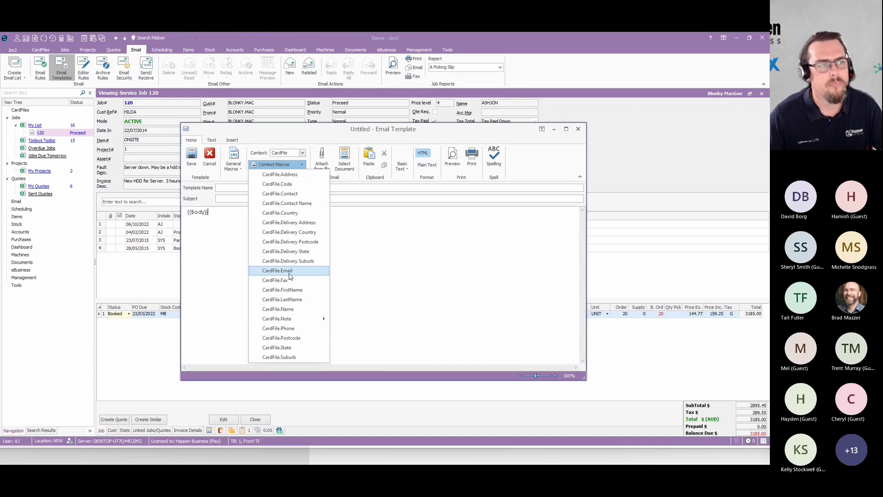
{"action": "left_click", "coordinate": [401, 258]}
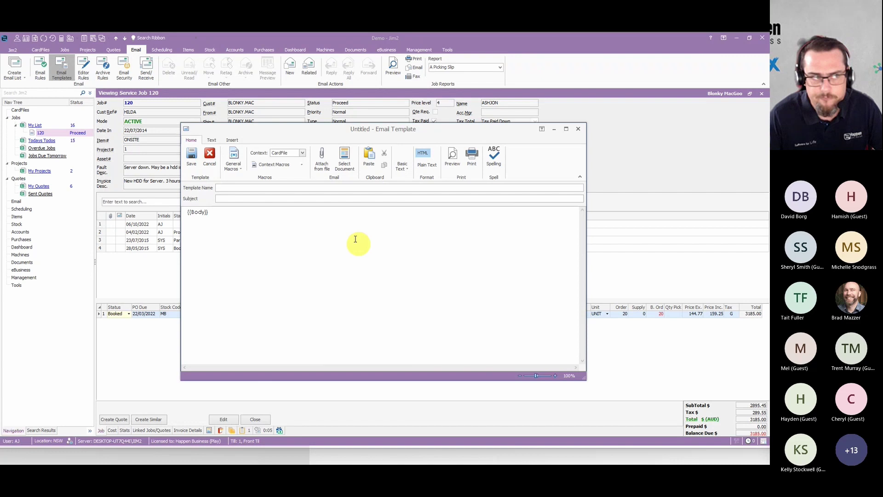
Change the macro context from CardFile to Job and review the Job.Customer macros.
{"action": "left_click", "coordinate": [302, 153]}
{"action": "left_click", "coordinate": [281, 166]}
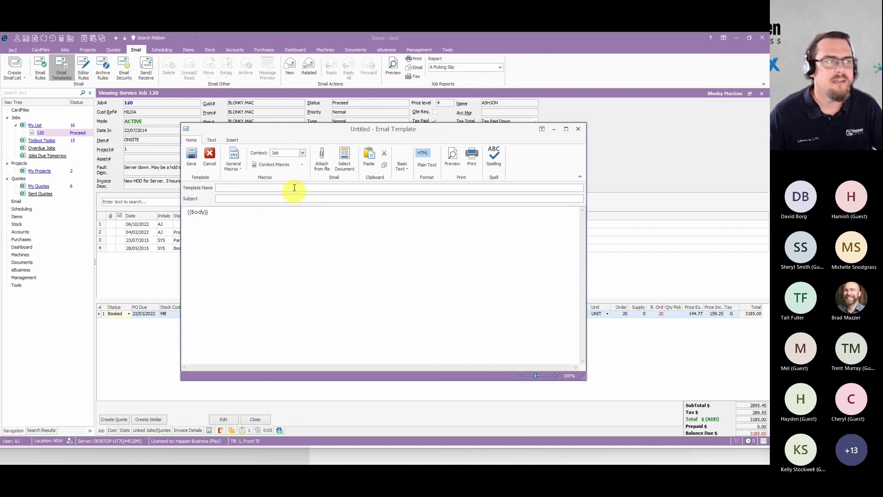
{"action": "left_click", "coordinate": [300, 165]}
{"action": "mouse_move", "coordinate": [285, 176]}
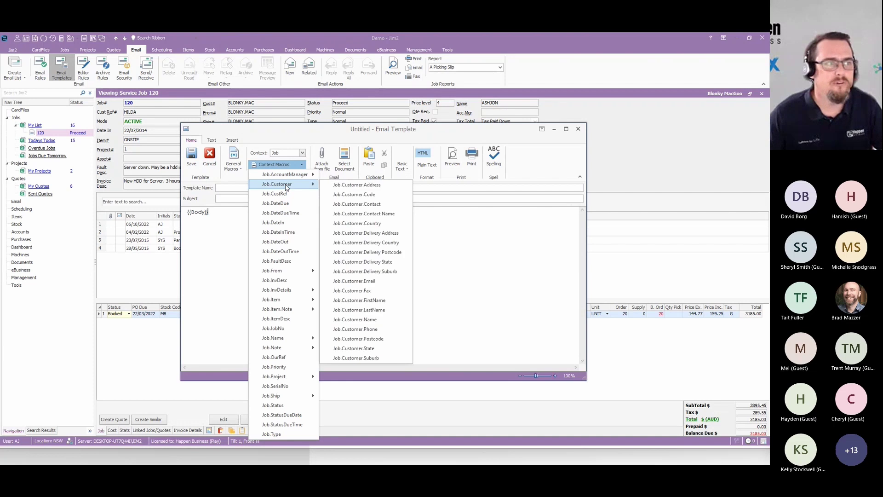
{"action": "mouse_move", "coordinate": [291, 273]}
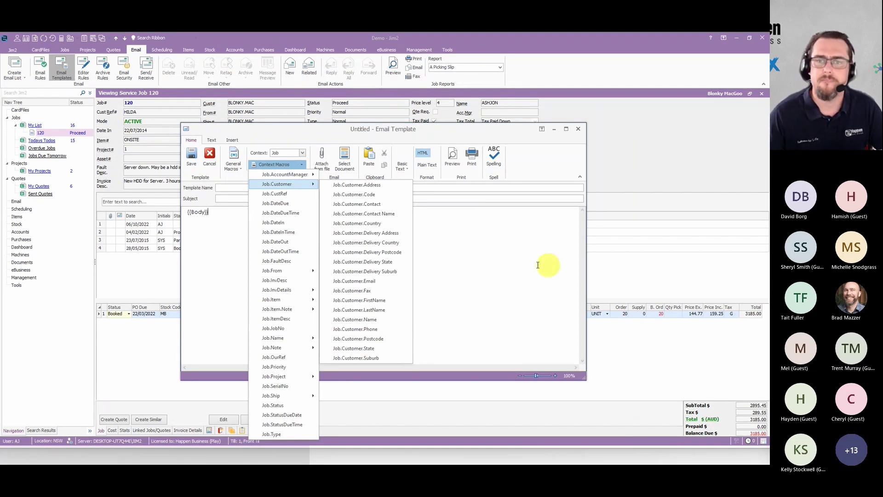
{"action": "left_click", "coordinate": [493, 253]}
Name the email template "Testing" and enter "Test" as its subject.
{"action": "left_click", "coordinate": [272, 188]}
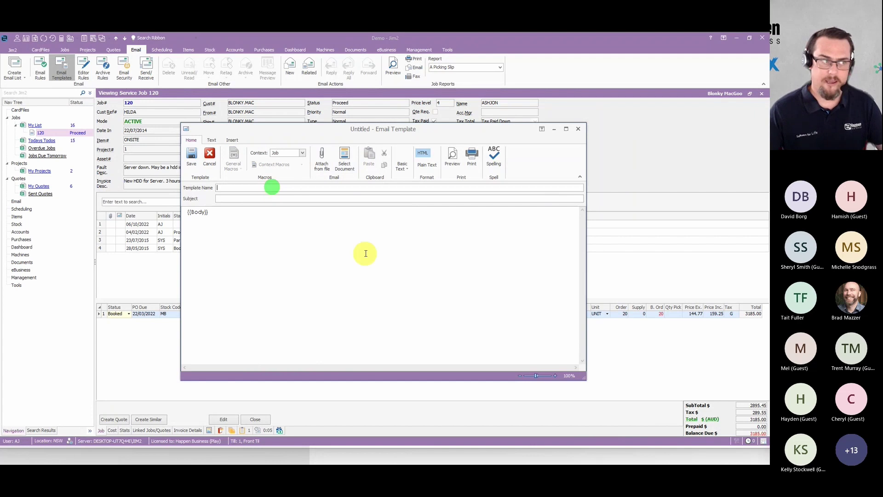
{"action": "type", "text": "Testing"}
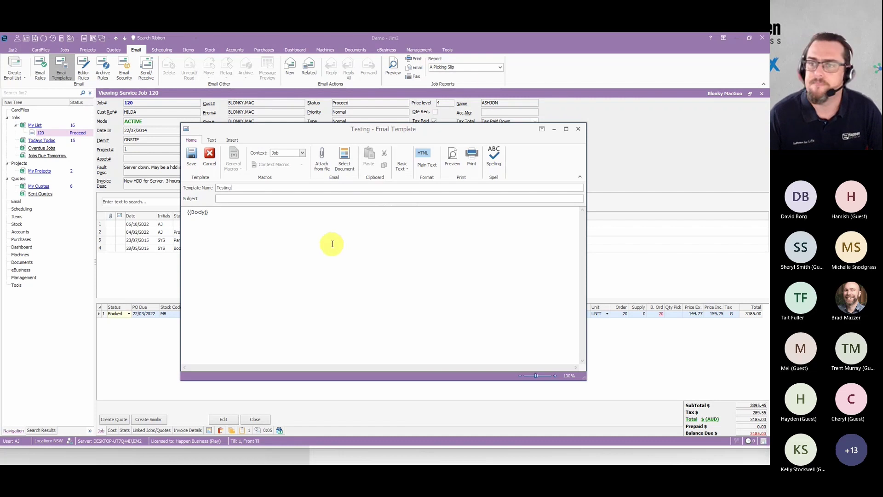
{"action": "left_click", "coordinate": [270, 199]}
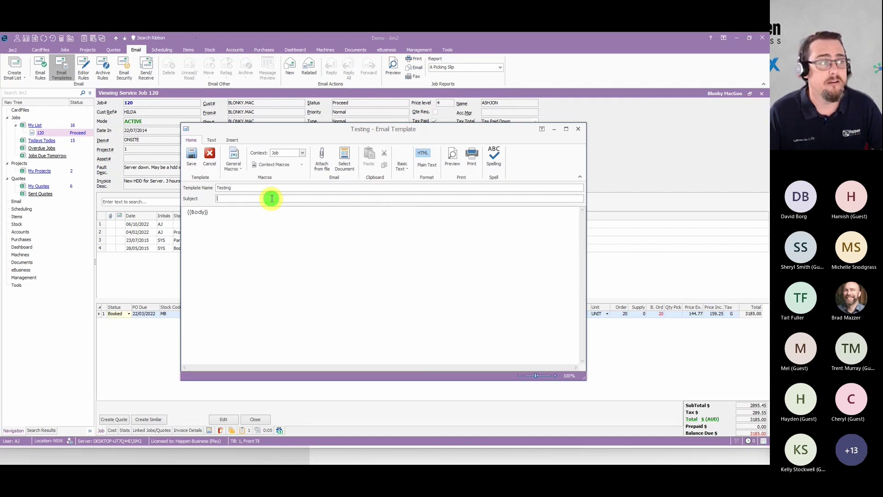
{"action": "type", "text": "Test"}
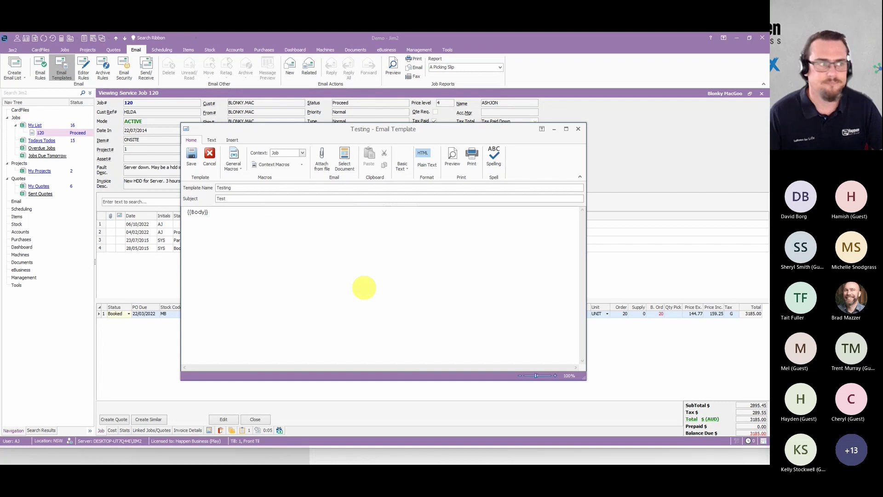
Add the greeting "Hi" followed by the Job.CustRef macro below the {{Body}} placeholder.
{"action": "left_click", "coordinate": [354, 273]}
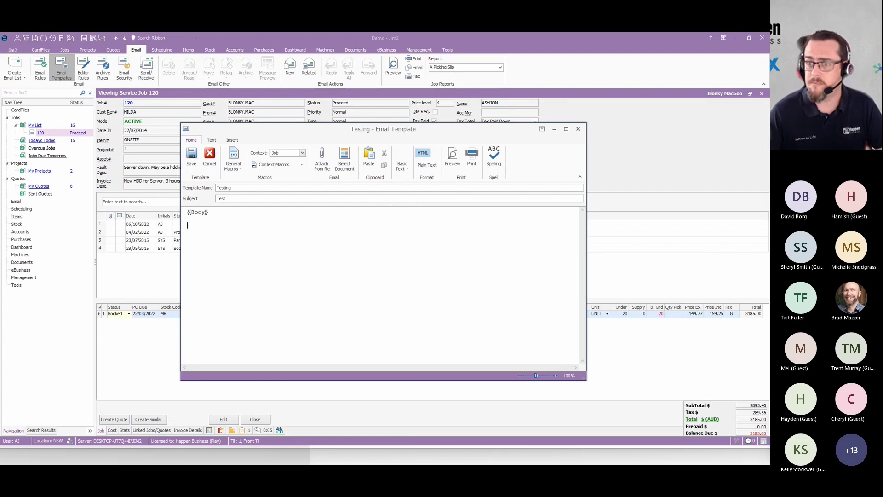
{"action": "left_click", "coordinate": [445, 271]}
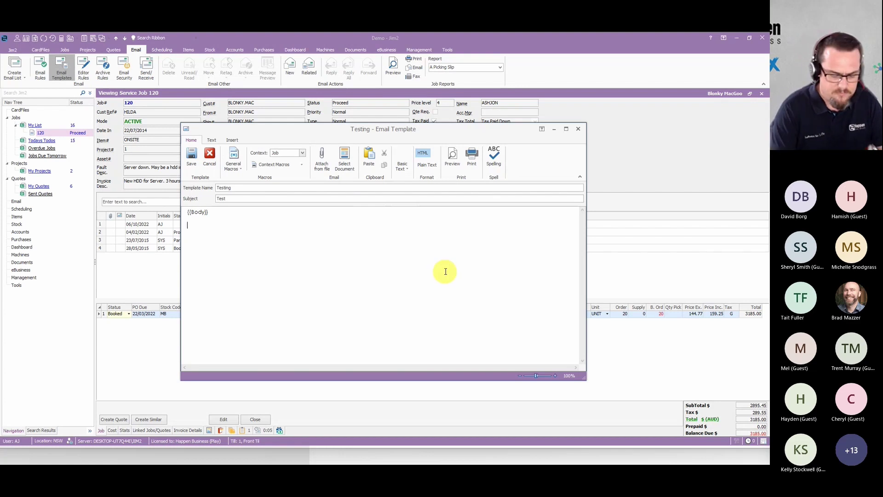
{"action": "type", "text": "Hi"}
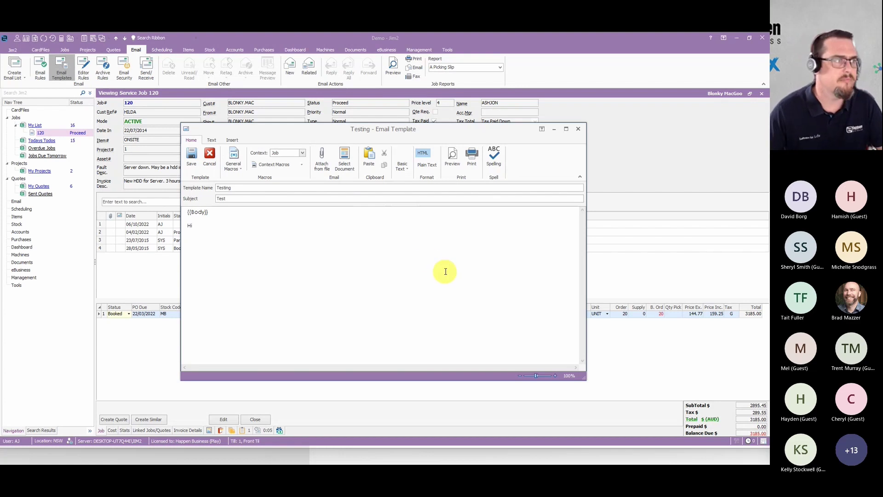
{"action": "left_click", "coordinate": [302, 165]}
{"action": "left_click", "coordinate": [280, 193]}
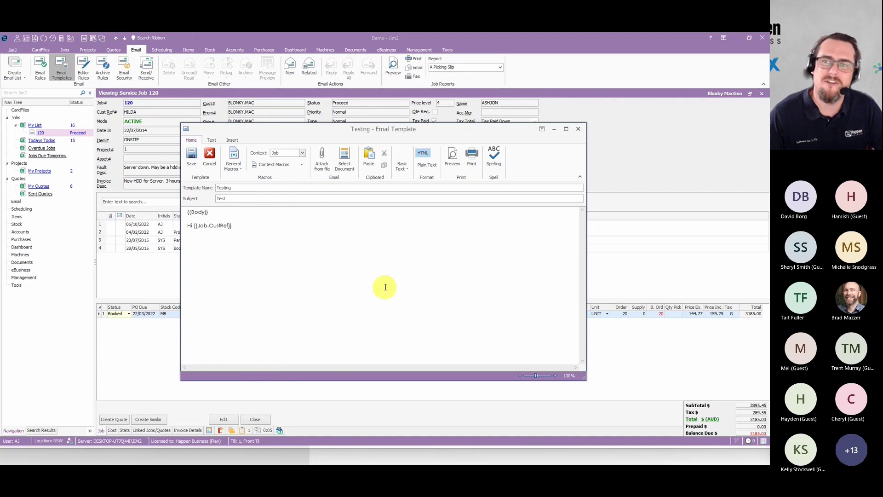
Add the Job.Customer.FirstName macro on a new line below the greeting in the template body.
{"action": "key", "text": "Return"}
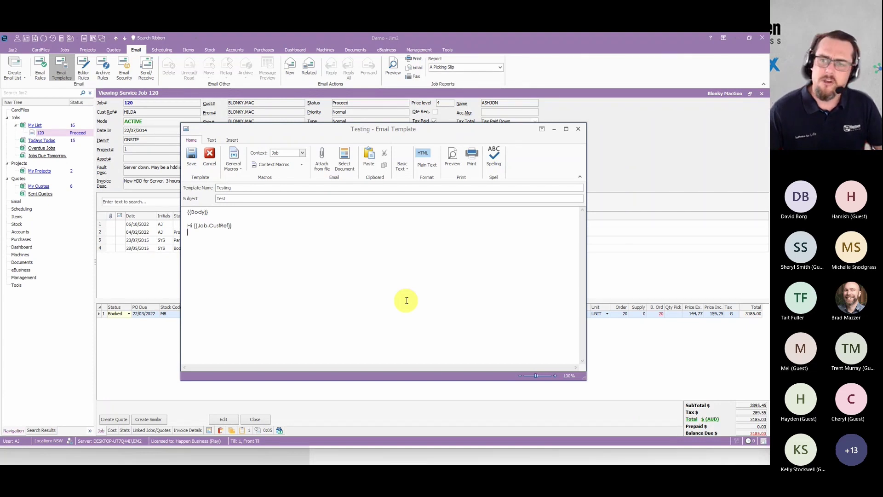
{"action": "left_click", "coordinate": [301, 164]}
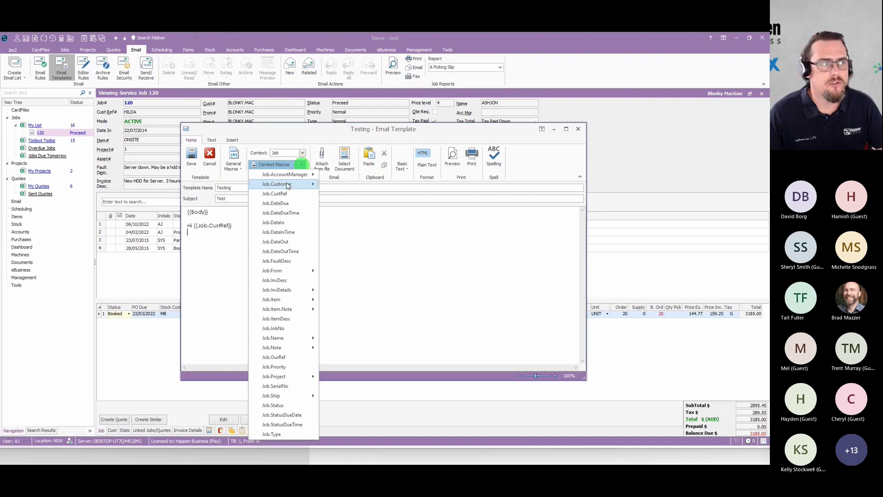
{"action": "mouse_move", "coordinate": [288, 185]}
{"action": "left_click", "coordinate": [382, 302]}
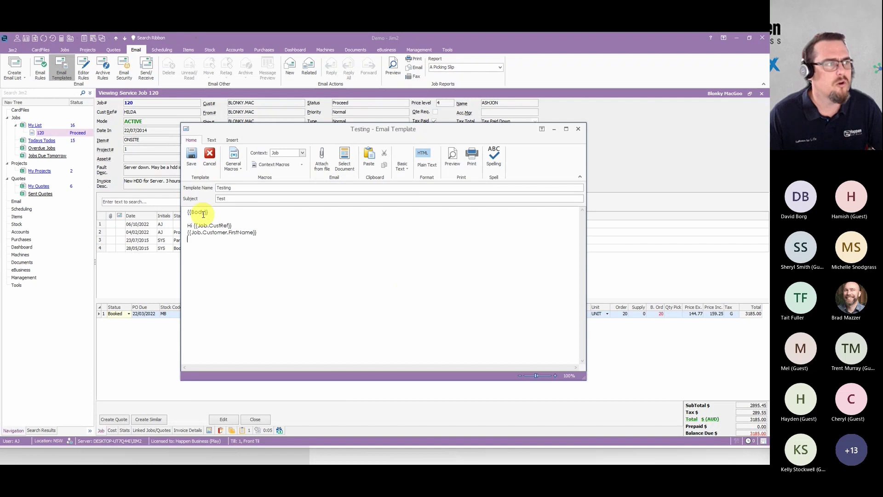
{"action": "double_click", "coordinate": [218, 212]}
{"action": "left_click", "coordinate": [341, 300]}
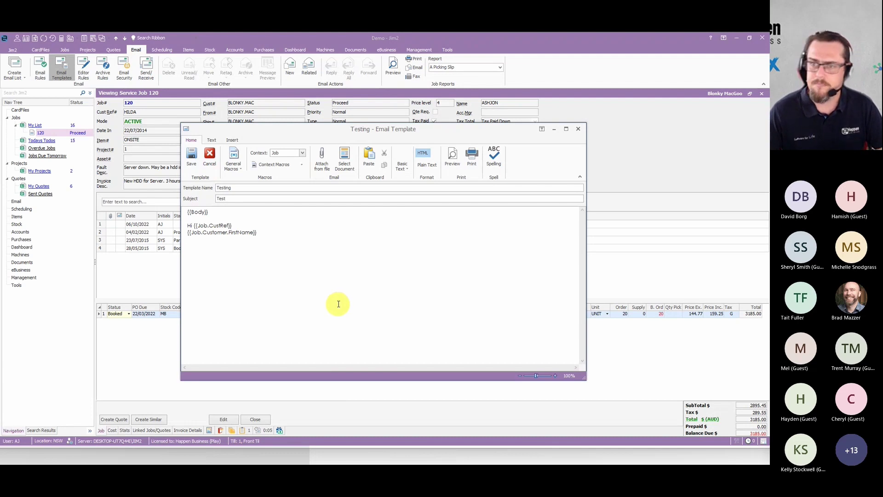
Close the Testing template without saving it, and close the Email Templates list.
{"action": "left_click", "coordinate": [580, 129]}
{"action": "left_click", "coordinate": [373, 267]}
{"action": "left_click", "coordinate": [486, 132]}
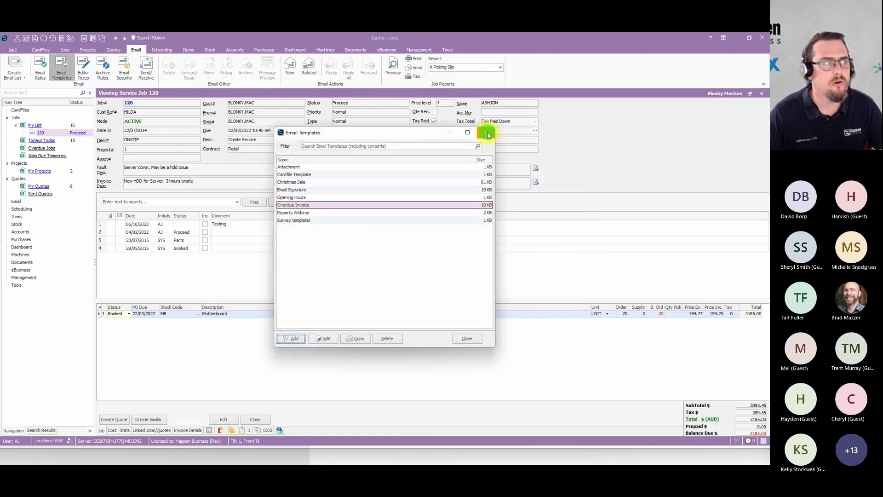
Open an email for all comments on job 120, review the pre-filled template content, and close the editor.
{"action": "right_click", "coordinate": [244, 225]}
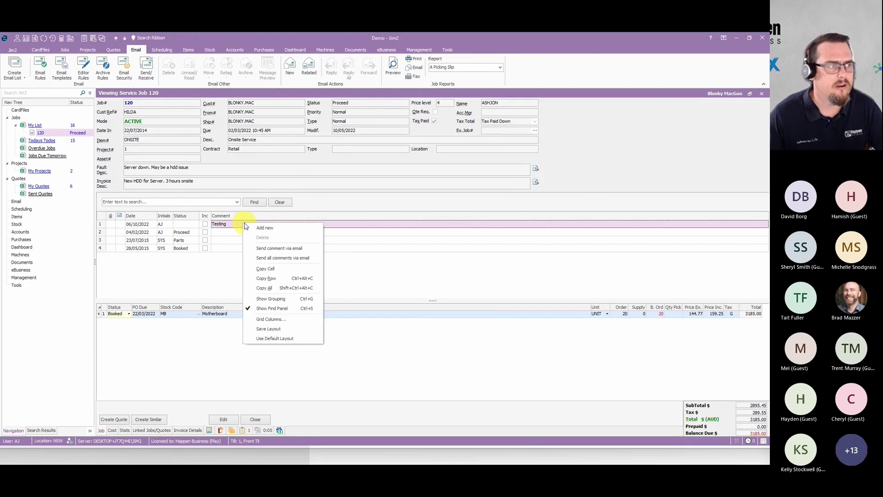
{"action": "left_click", "coordinate": [288, 261]}
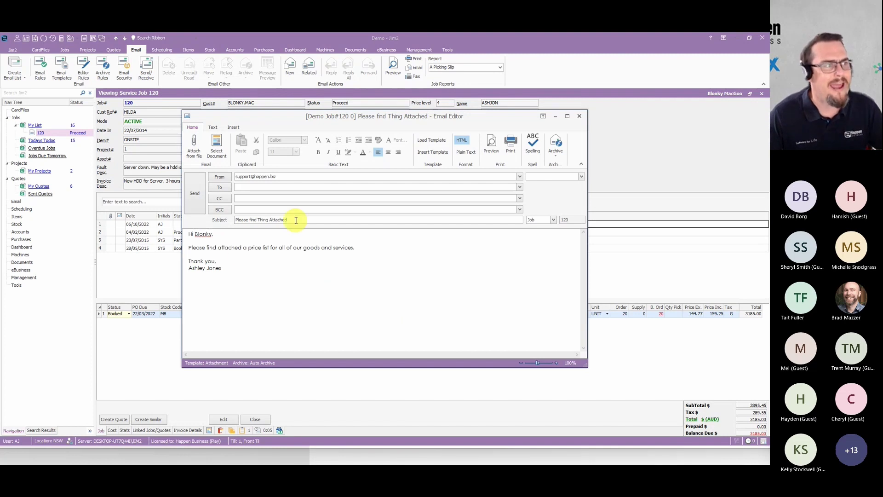
{"action": "left_click", "coordinate": [580, 116]}
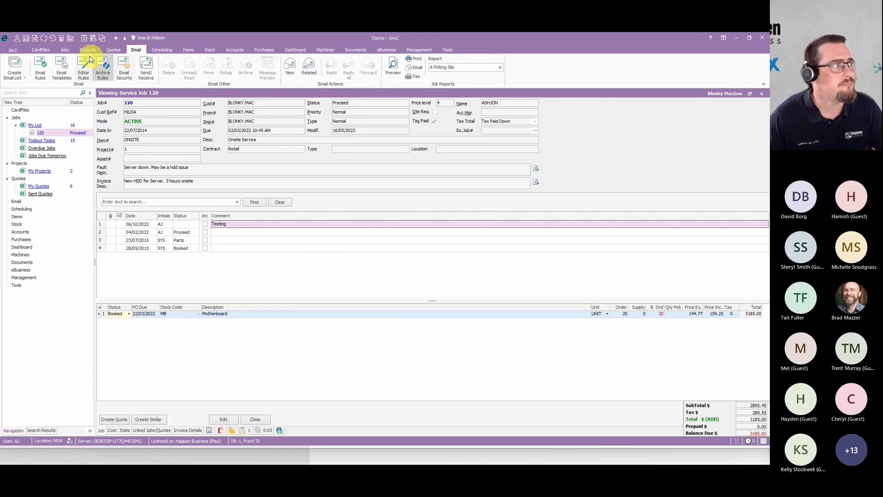
Attach the "Jim2 logo-lge" image from the Pictures folder to the Attachment email template, and close the template and list without saving.
{"action": "left_click", "coordinate": [60, 68]}
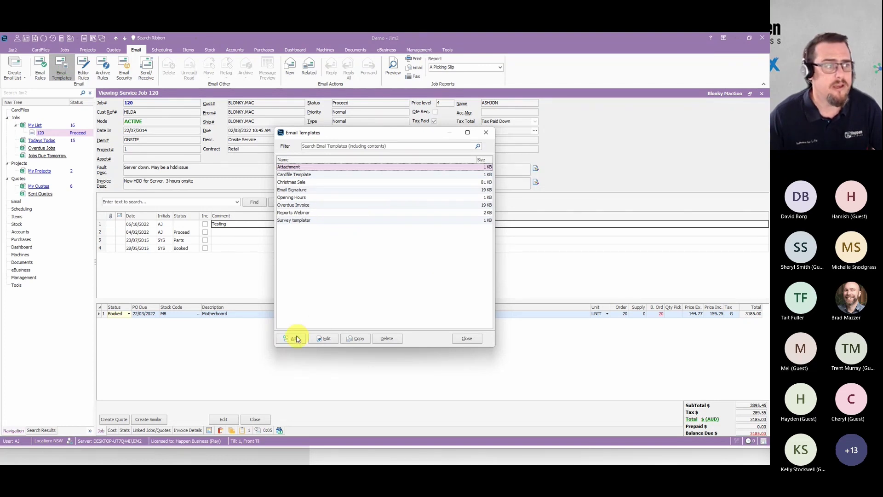
{"action": "double_click", "coordinate": [309, 167]}
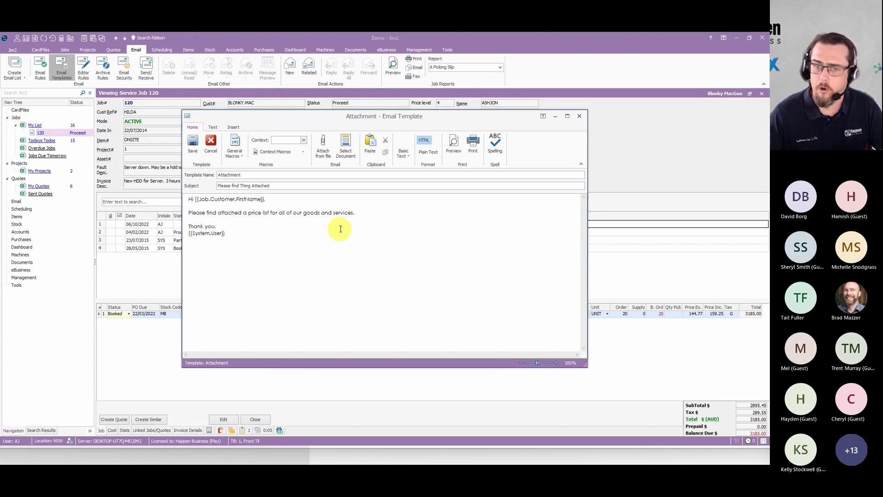
{"action": "left_click", "coordinate": [322, 155]}
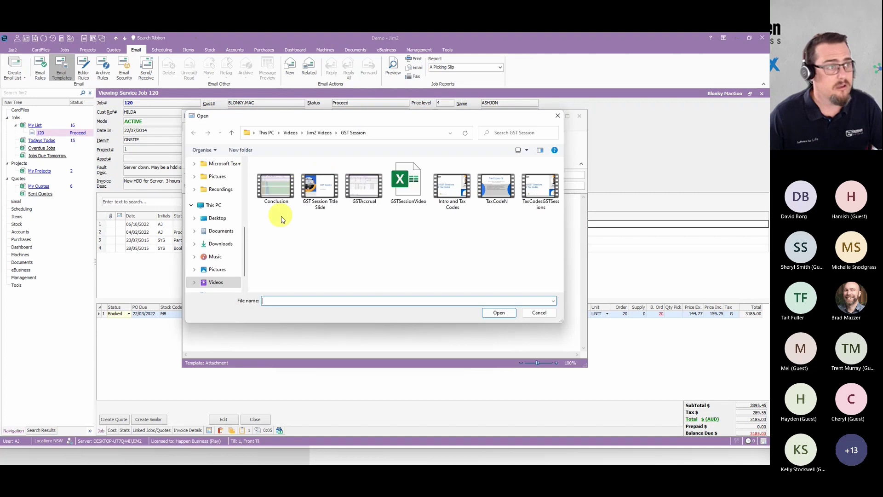
{"action": "left_click", "coordinate": [216, 176]}
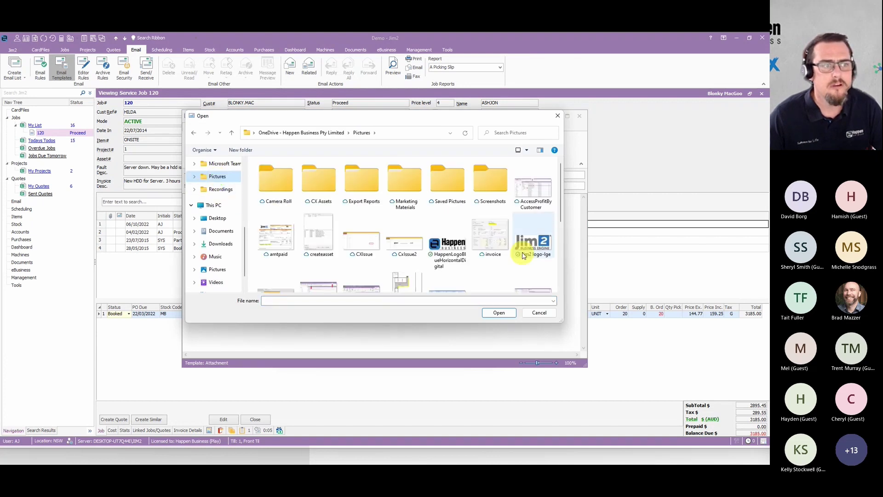
{"action": "left_click", "coordinate": [539, 237]}
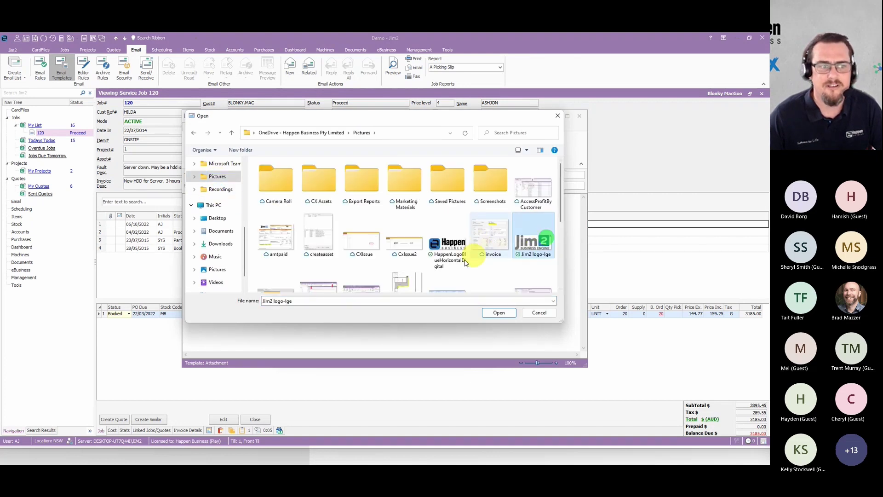
{"action": "left_click", "coordinate": [500, 313]}
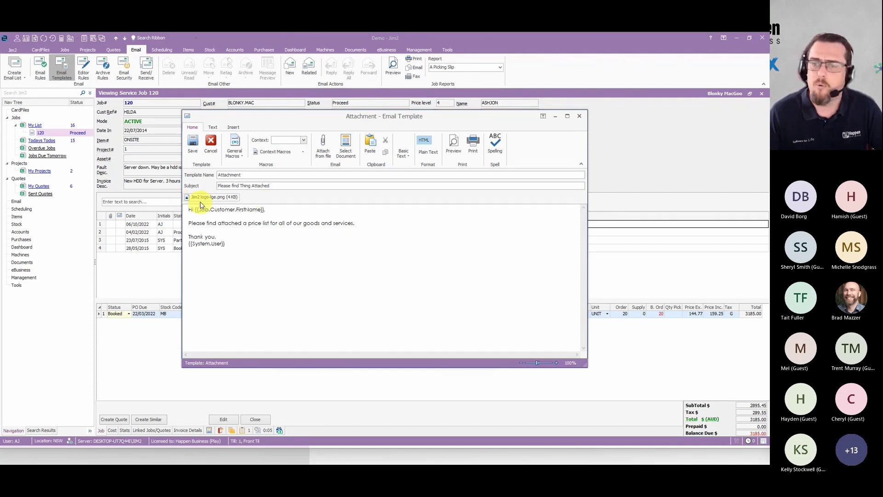
{"action": "left_click", "coordinate": [579, 116]}
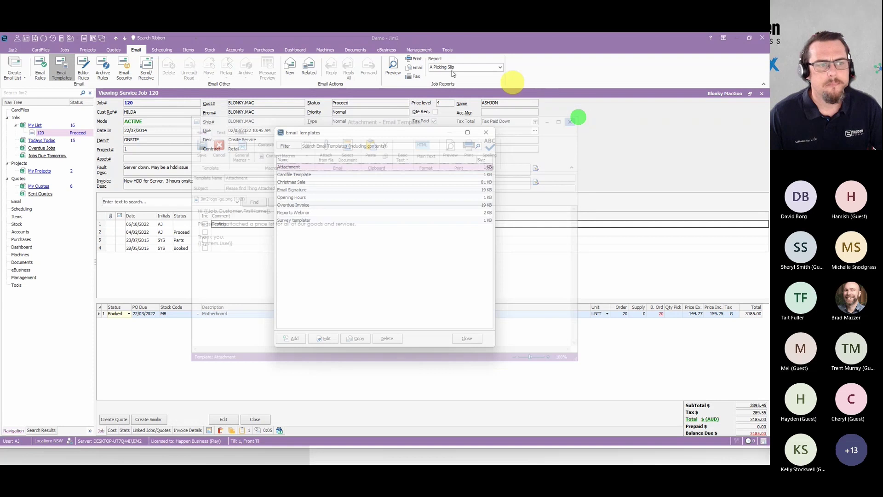
{"action": "left_click", "coordinate": [466, 338]}
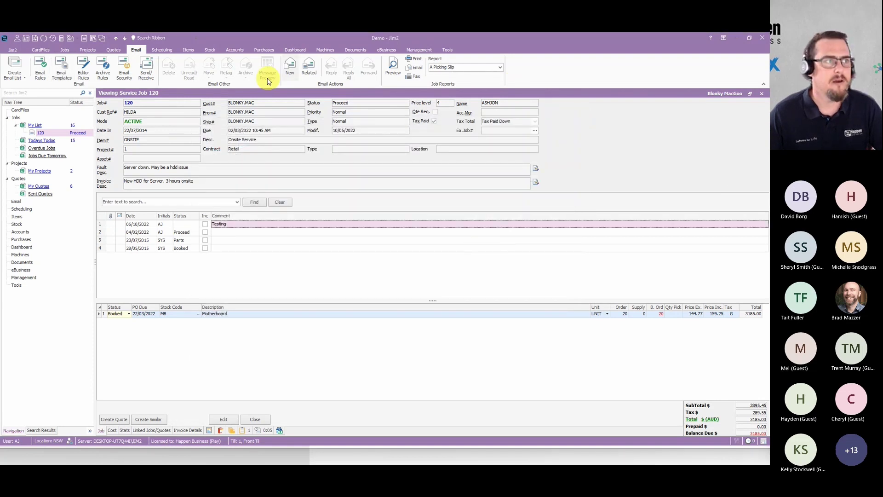
Create an email related to job 120 and clear all of its body text.
{"action": "left_click", "coordinate": [309, 66]}
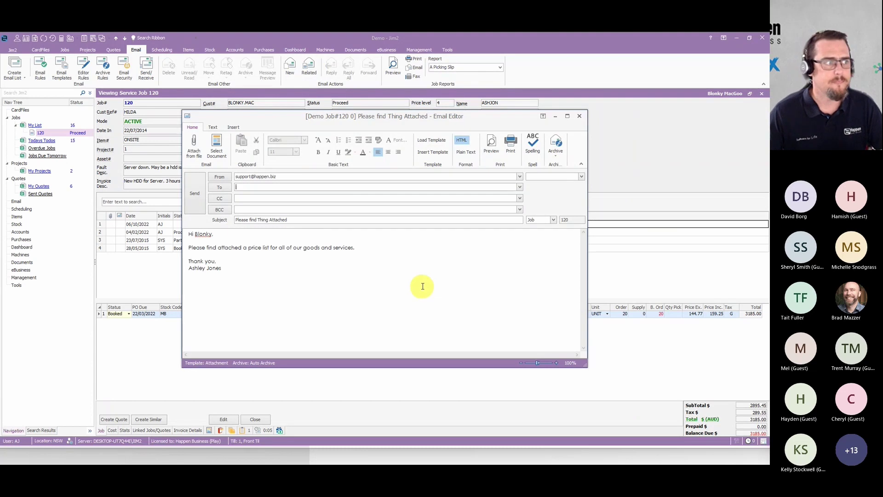
{"action": "left_click", "coordinate": [423, 286]}
{"action": "key", "text": "ctrl+a"}
{"action": "key", "text": "Delete"}
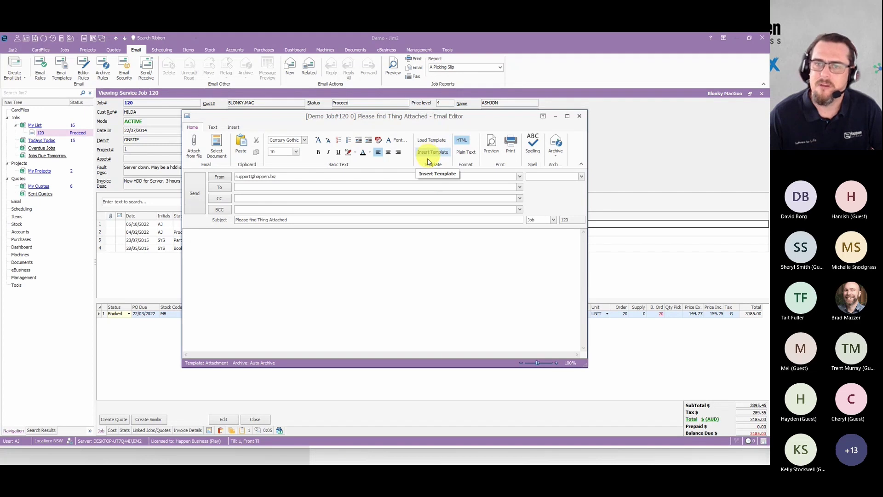
{"action": "left_click", "coordinate": [425, 265]}
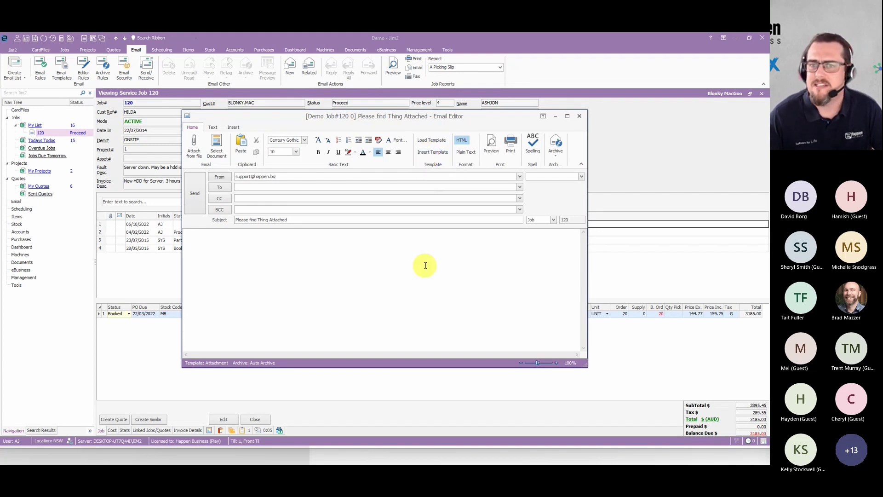
Insert the Opening Hours template into the email body.
{"action": "left_click", "coordinate": [433, 153]}
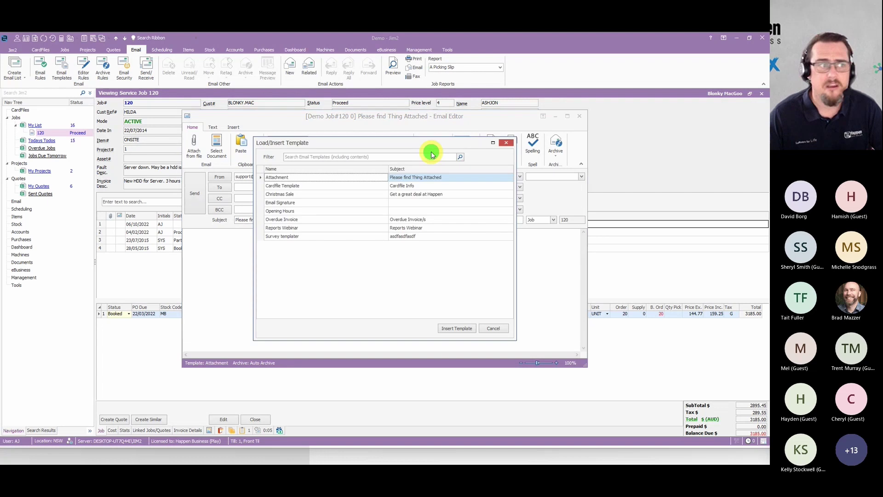
{"action": "left_click", "coordinate": [280, 211]}
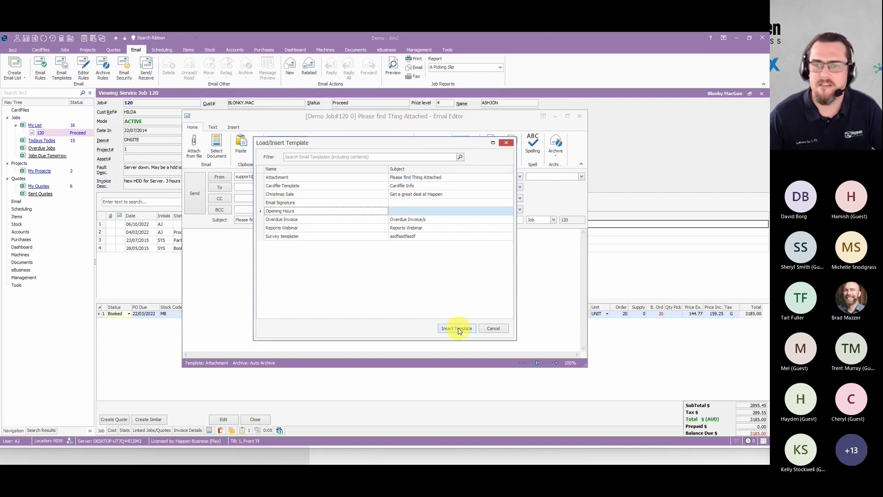
{"action": "left_click", "coordinate": [457, 329]}
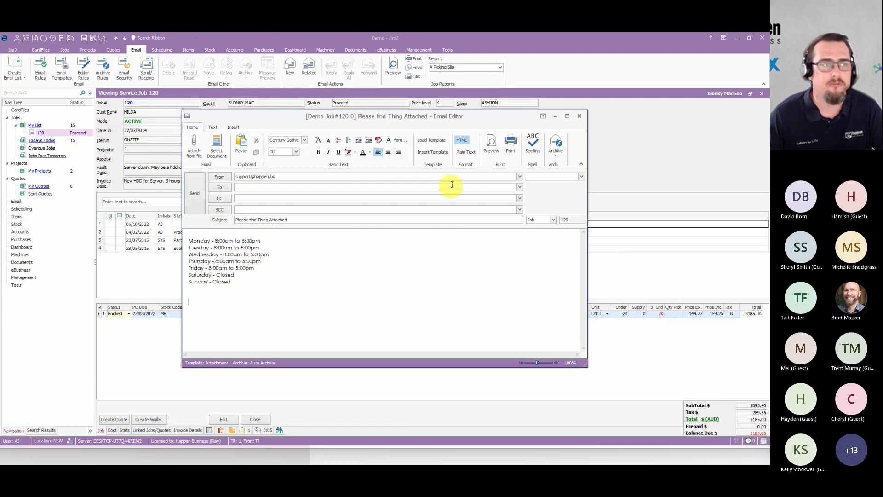
Load the Email Signature template in place of the email's existing content, and close the email editor discarding the changes.
{"action": "left_click", "coordinate": [436, 142]}
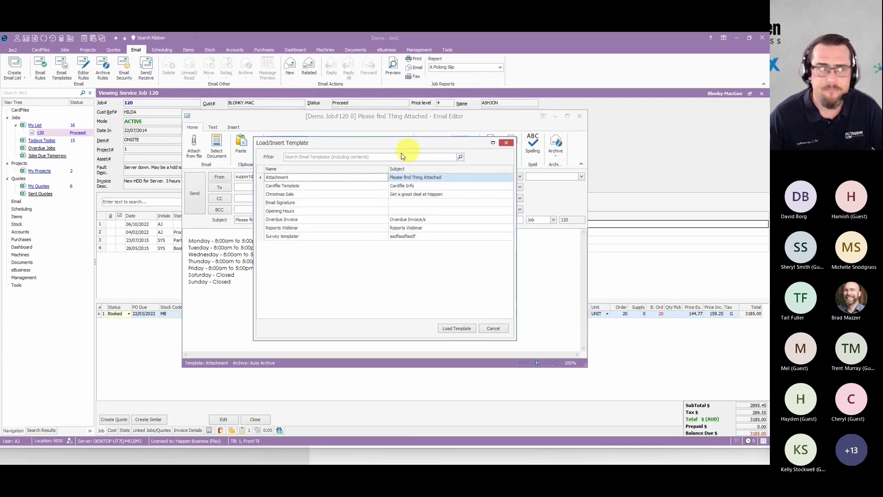
{"action": "left_click", "coordinate": [289, 202]}
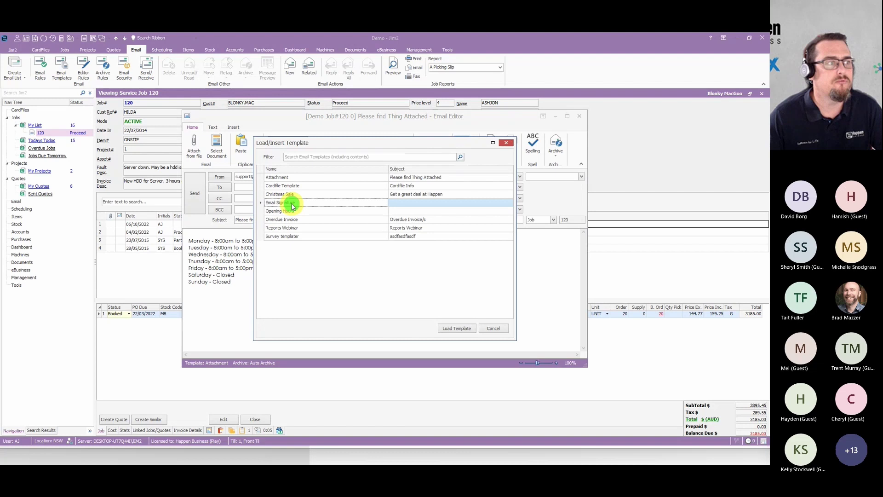
{"action": "left_click", "coordinate": [457, 328]}
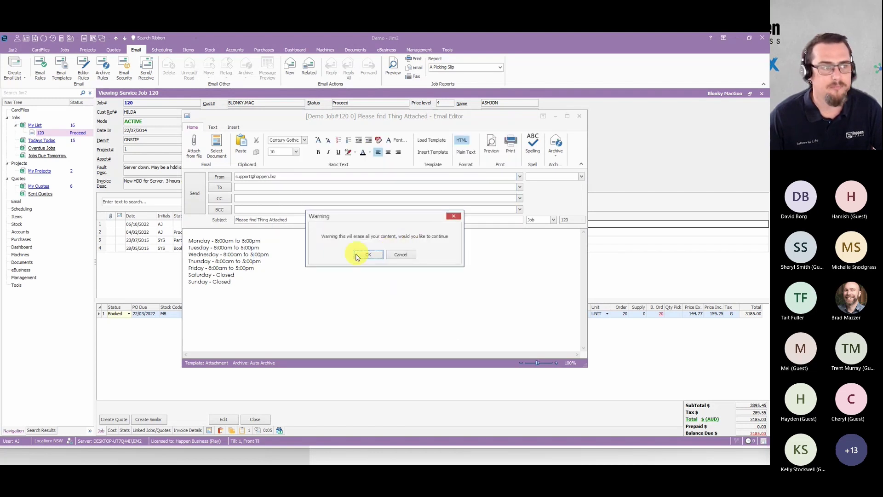
{"action": "left_click", "coordinate": [369, 255]}
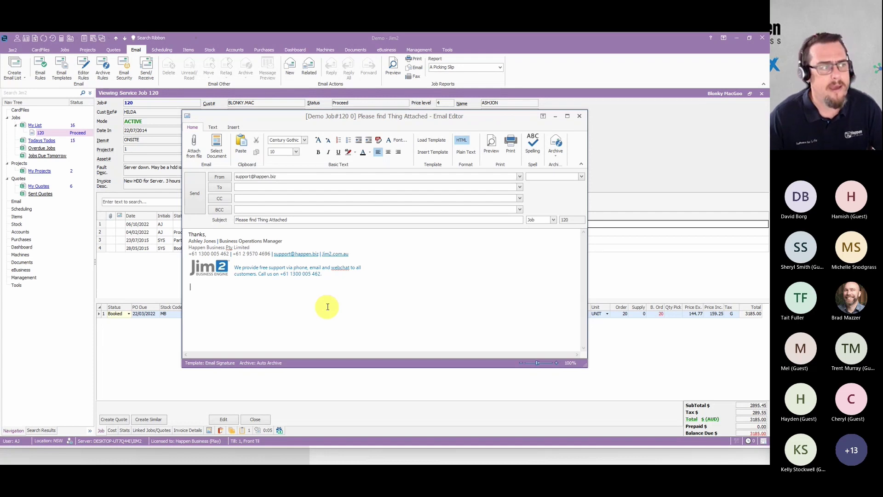
{"action": "left_click", "coordinate": [579, 116]}
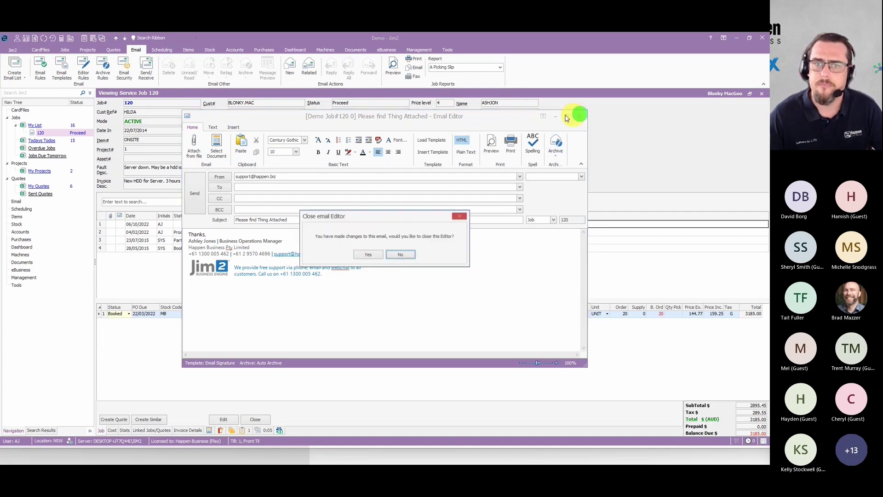
{"action": "left_click", "coordinate": [367, 255]}
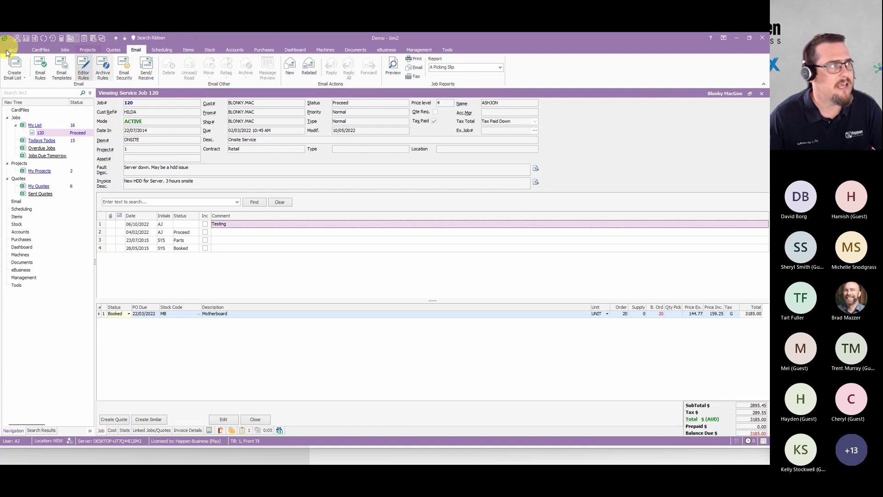
Open the Editor Rules and review the sources available for a new Templates by Source rule.
{"action": "left_click", "coordinate": [84, 70]}
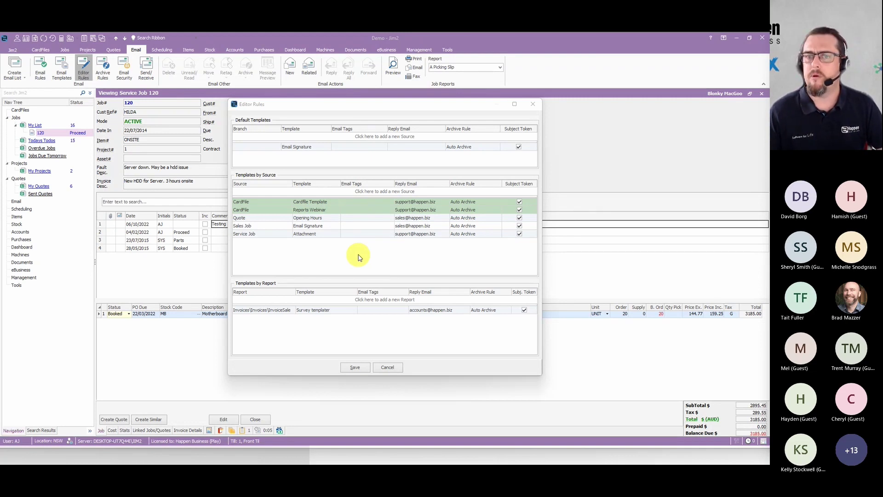
{"action": "left_click", "coordinate": [263, 190]}
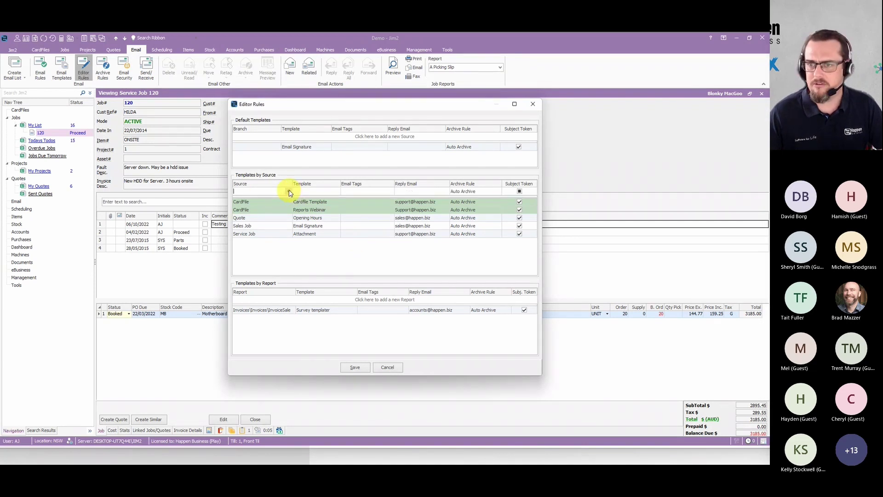
{"action": "left_click", "coordinate": [289, 192]}
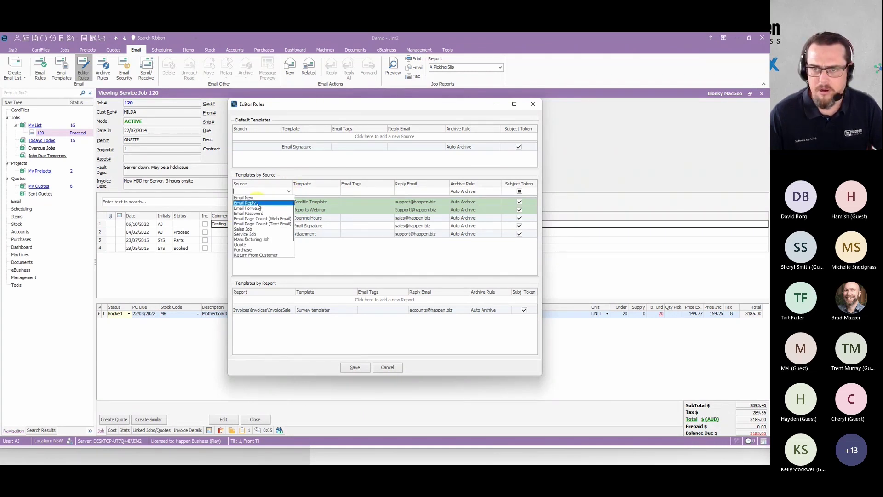
{"action": "scroll", "coordinate": [262, 221], "scroll_direction": "down", "scroll_amount": 1}
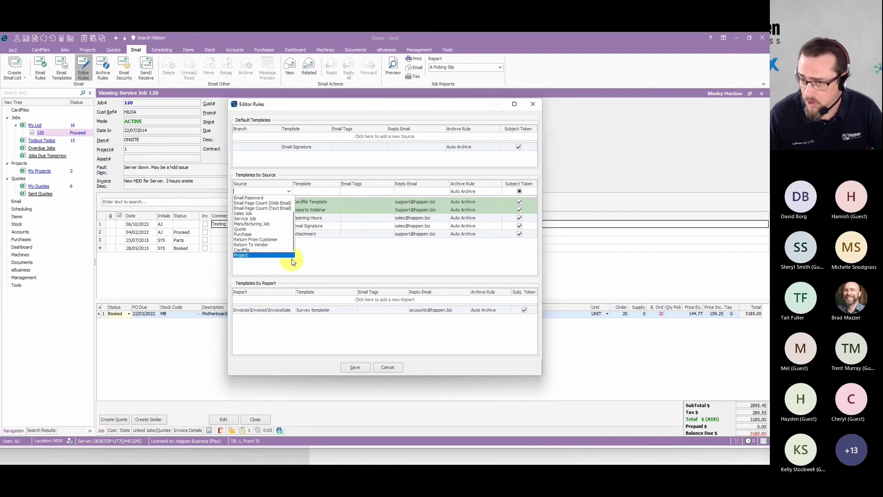
{"action": "scroll", "coordinate": [266, 247], "scroll_direction": "up", "scroll_amount": 1}
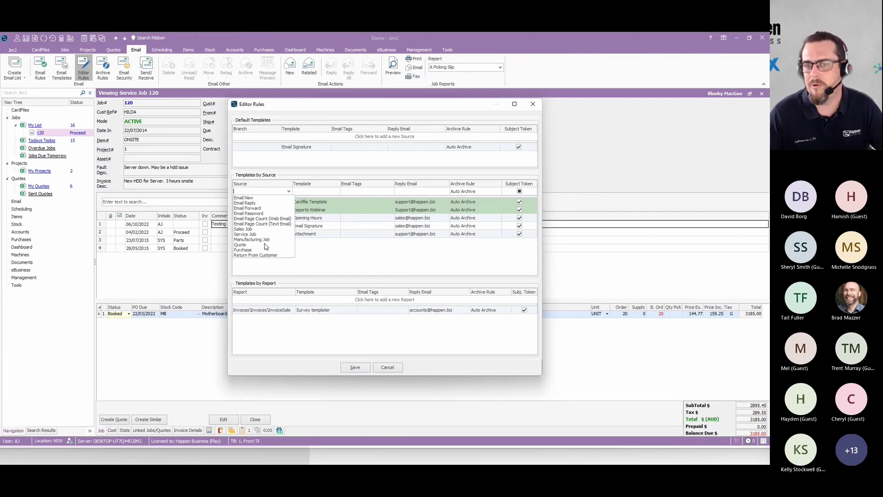
{"action": "left_click", "coordinate": [386, 266]}
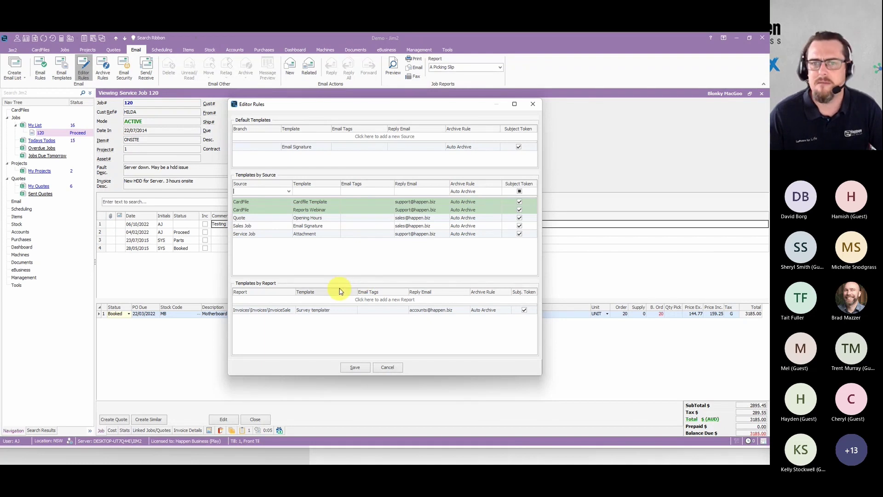
Review the reports available for a new Templates by Report rule, and close the Editor Rules without saving.
{"action": "left_click", "coordinate": [288, 299]}
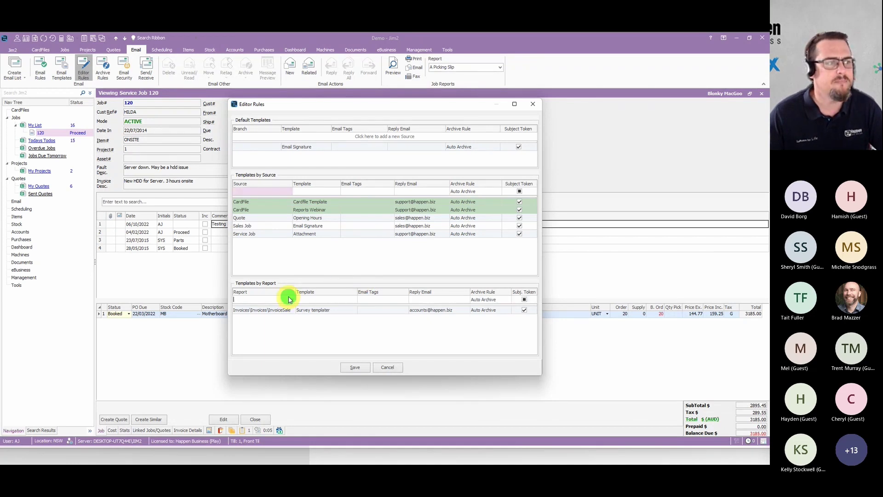
{"action": "left_click", "coordinate": [292, 300]}
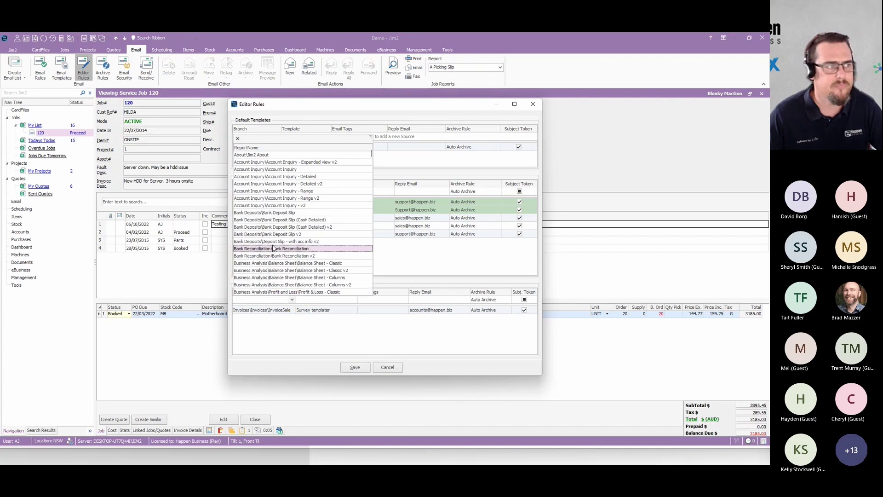
{"action": "scroll", "coordinate": [299, 226], "scroll_direction": "down", "scroll_amount": 2}
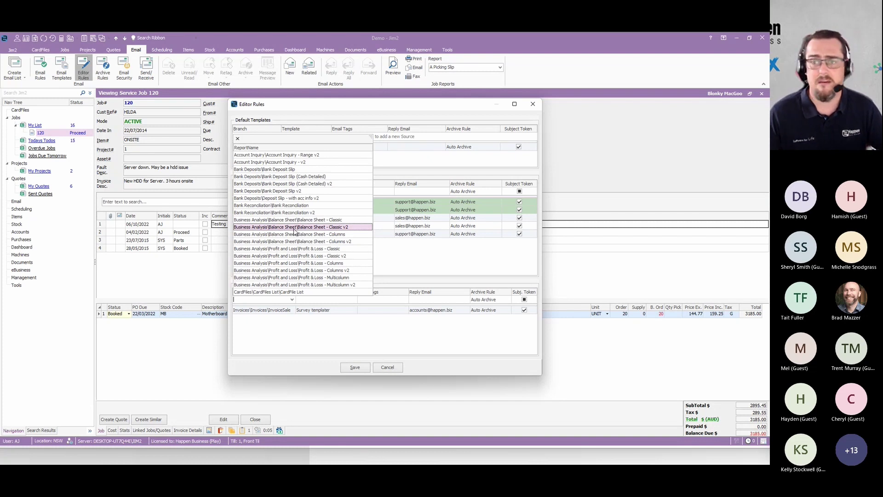
{"action": "scroll", "coordinate": [295, 232], "scroll_direction": "down", "scroll_amount": 3}
{"action": "scroll", "coordinate": [297, 237], "scroll_direction": "down", "scroll_amount": 5}
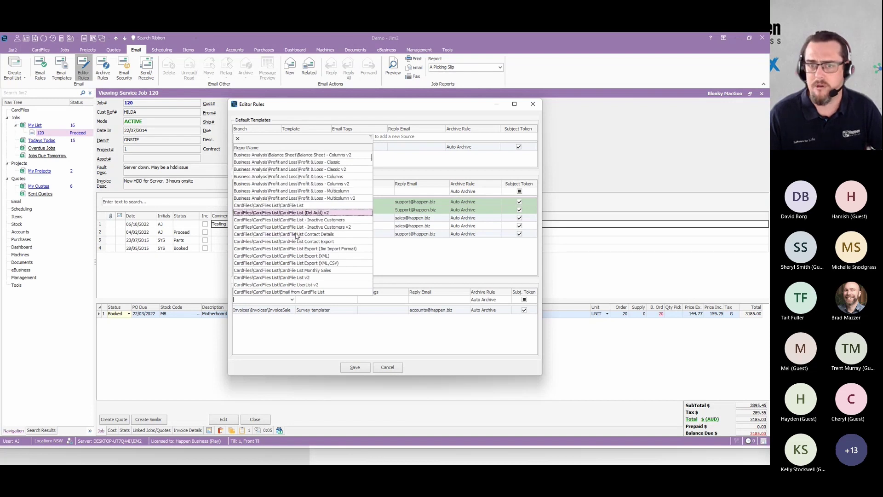
{"action": "left_click", "coordinate": [400, 258]}
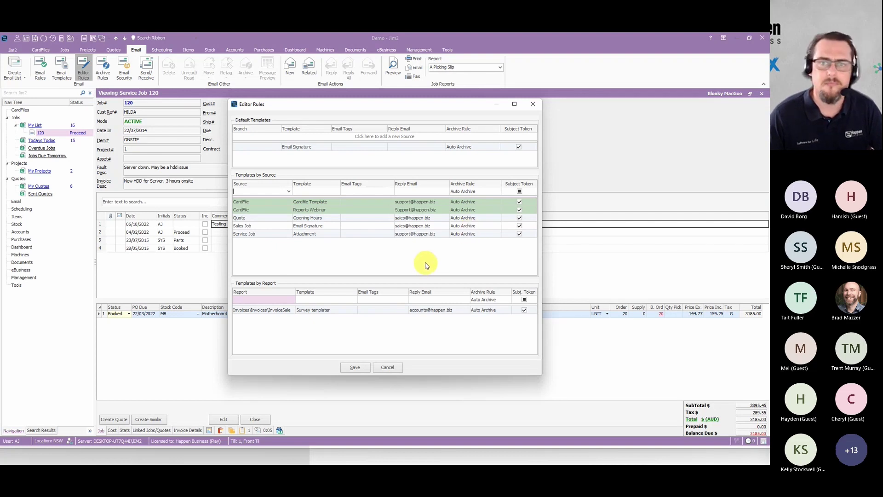
{"action": "mouse_move", "coordinate": [283, 215]}
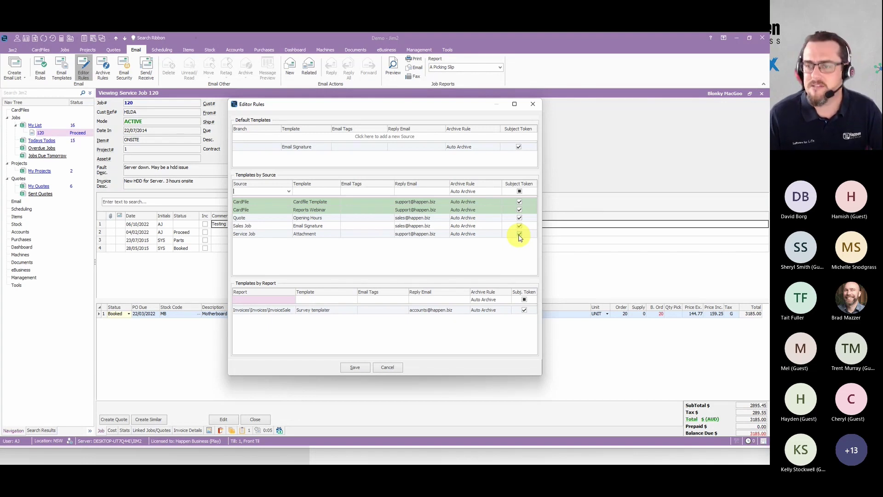
{"action": "left_click", "coordinate": [532, 105]}
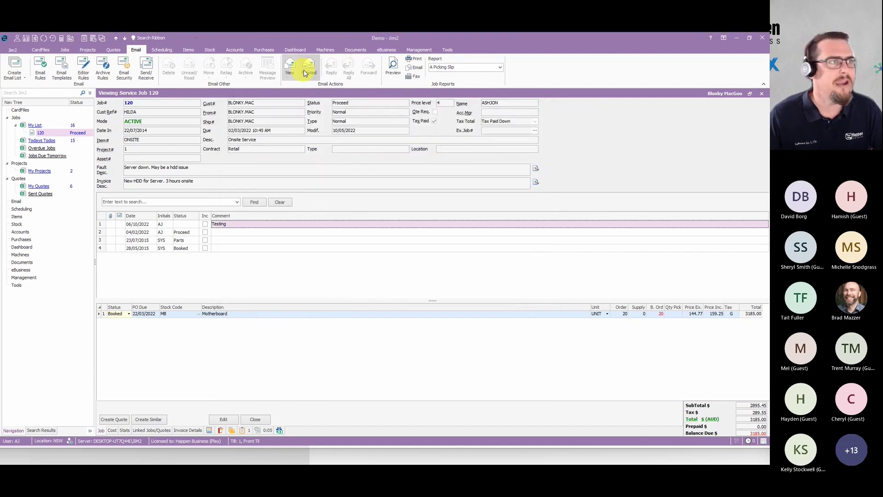
Create an email related to job 120 to check its default template, and close the email editor.
{"action": "left_click", "coordinate": [308, 68]}
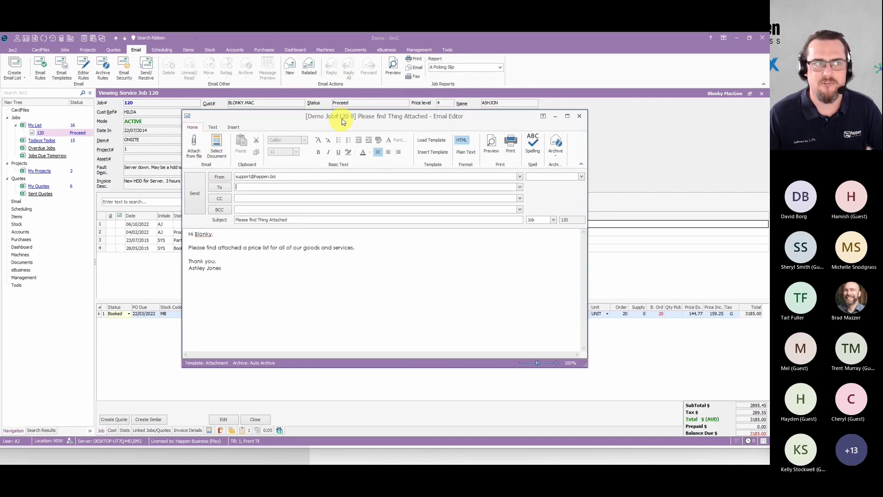
{"action": "left_click", "coordinate": [580, 118]}
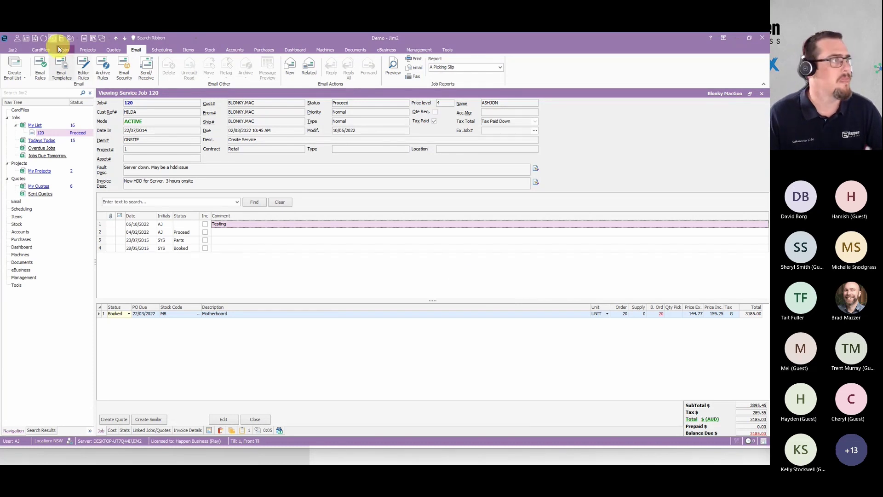
Create a new CardFile list and run it with no filters.
{"action": "left_click", "coordinate": [41, 50]}
{"action": "left_click", "coordinate": [63, 63]}
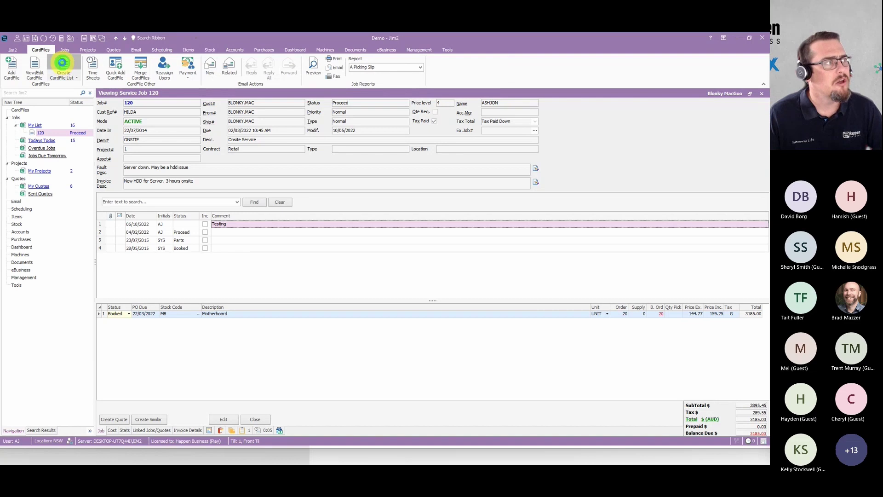
{"action": "left_click", "coordinate": [223, 419]}
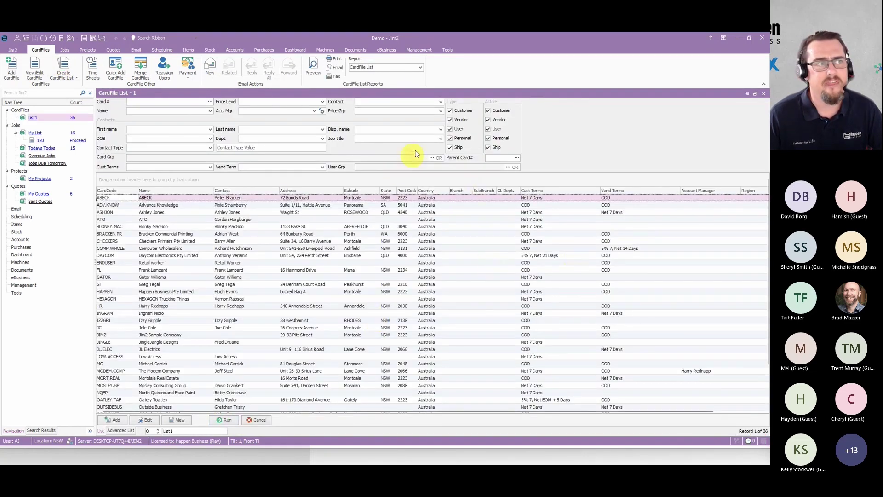
Choose the Email from CardFile List report for the list and preview it to open its mailing options.
{"action": "left_click", "coordinate": [420, 67]}
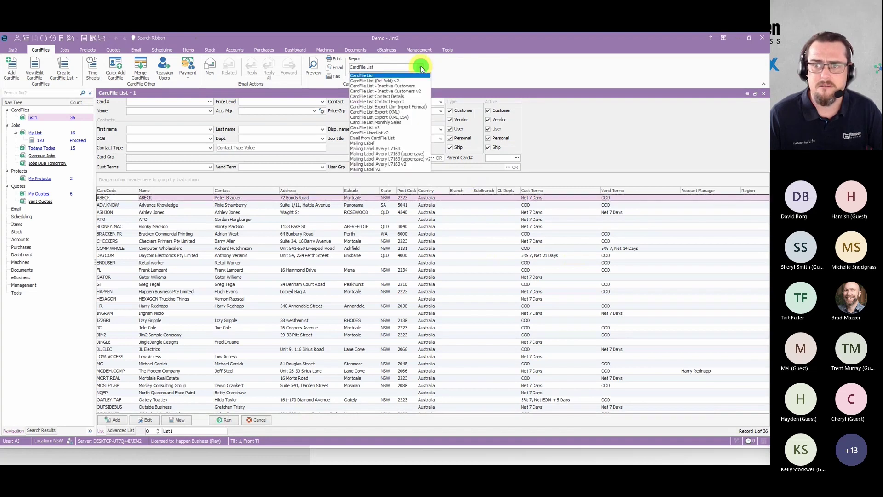
{"action": "left_click", "coordinate": [404, 141]}
{"action": "left_click", "coordinate": [312, 67]}
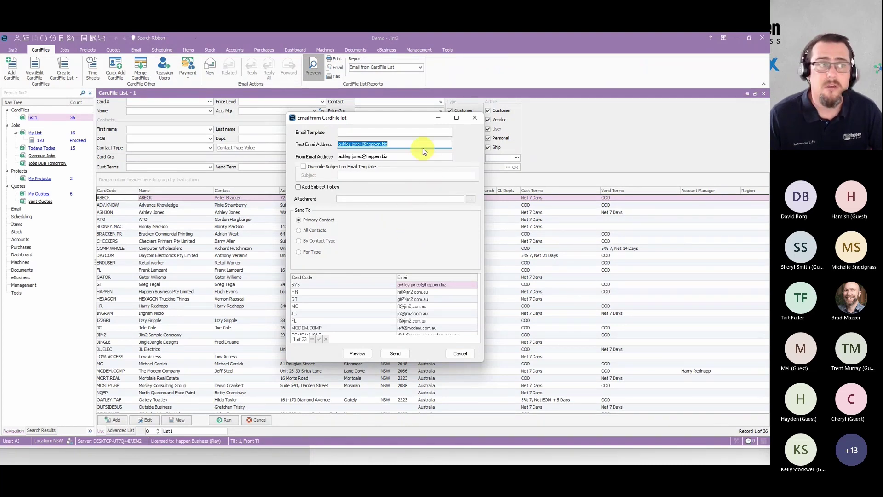
Review the email templates available for the CardFile list mailing.
{"action": "left_click", "coordinate": [429, 131]}
{"action": "left_click", "coordinate": [448, 132]}
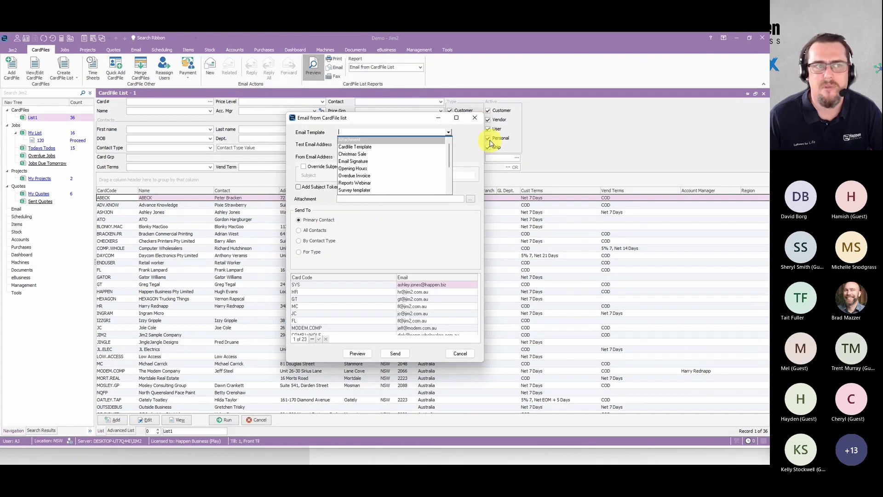
{"action": "left_click", "coordinate": [459, 144]}
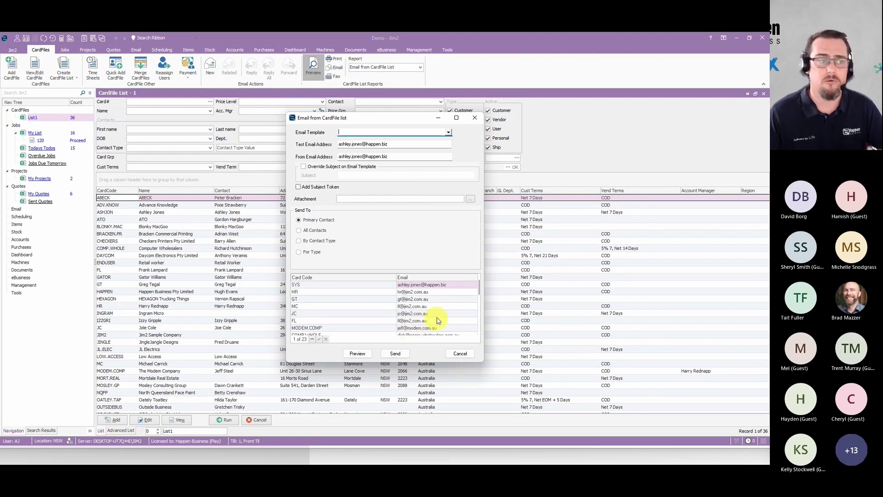
Remove the SYS card from the mailing's recipients, and cancel the CardFile list mailing.
{"action": "left_click", "coordinate": [420, 285]}
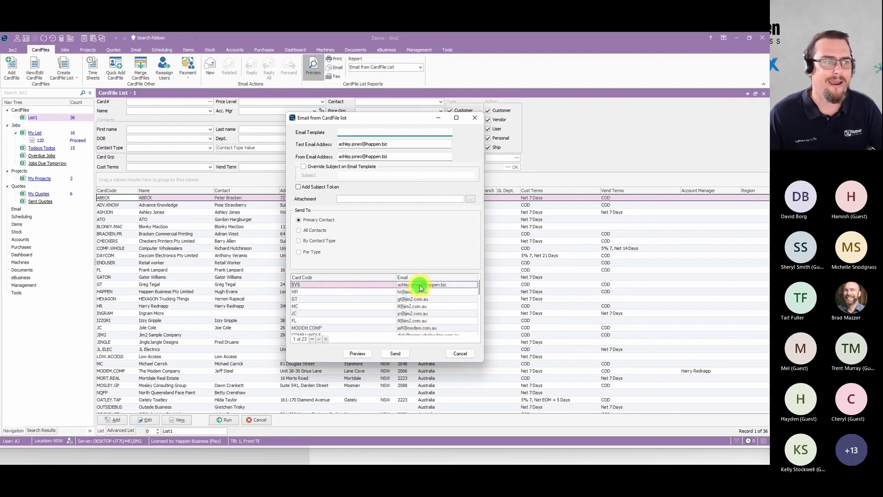
{"action": "left_click", "coordinate": [312, 339]}
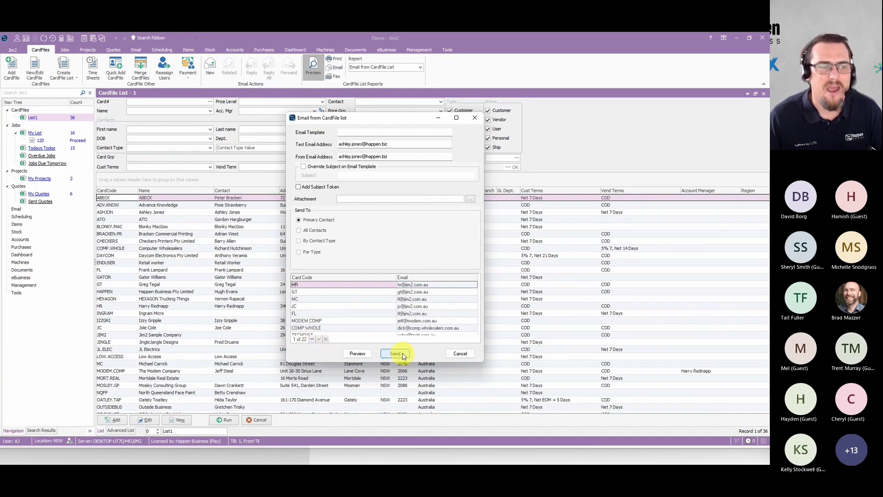
{"action": "left_click", "coordinate": [460, 354]}
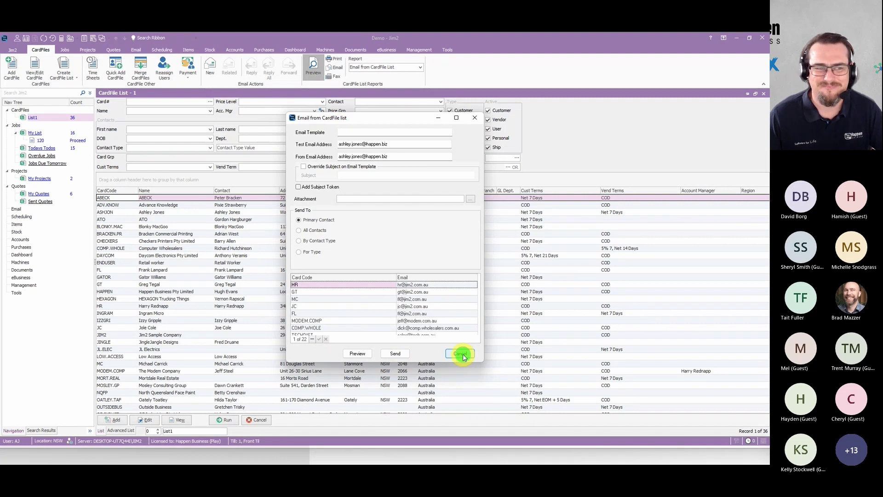
{"action": "key", "text": "alt+Tab"}
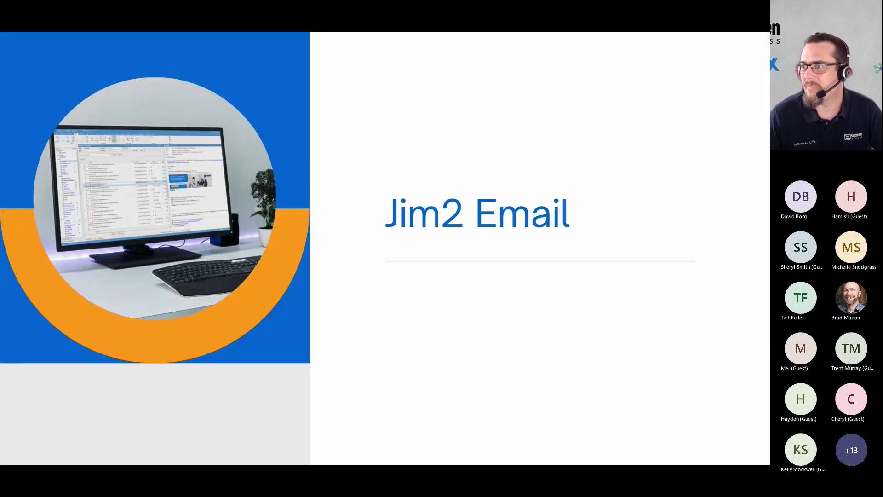
{"action": "key", "text": "Right"}
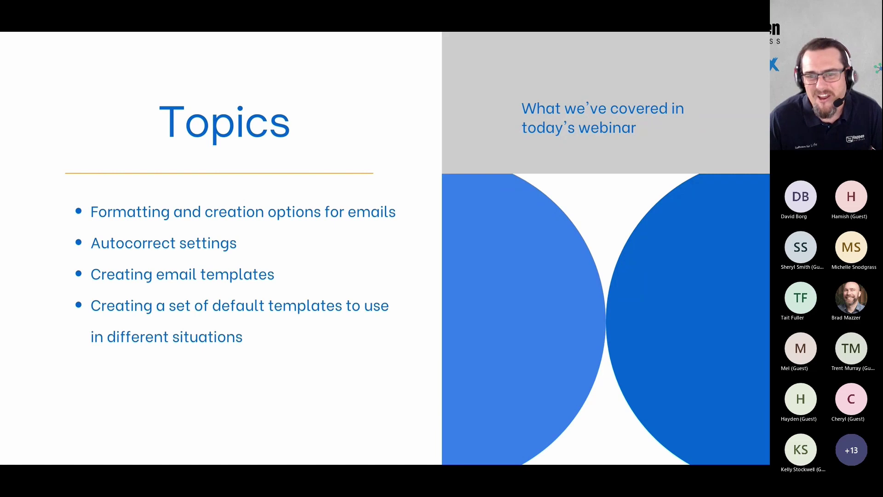